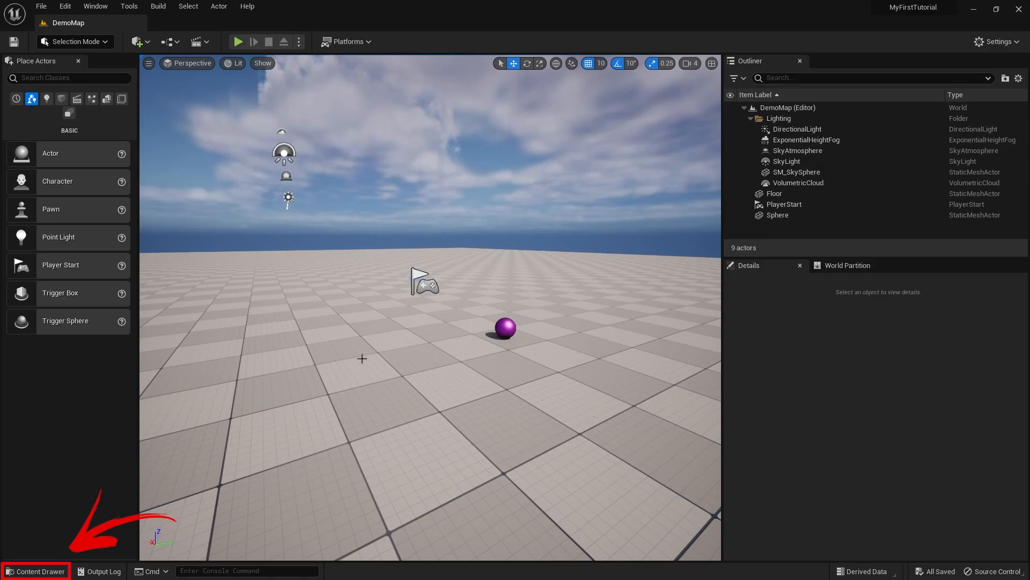
Show the project's Content folder in File Explorer.
left_click(34, 571)
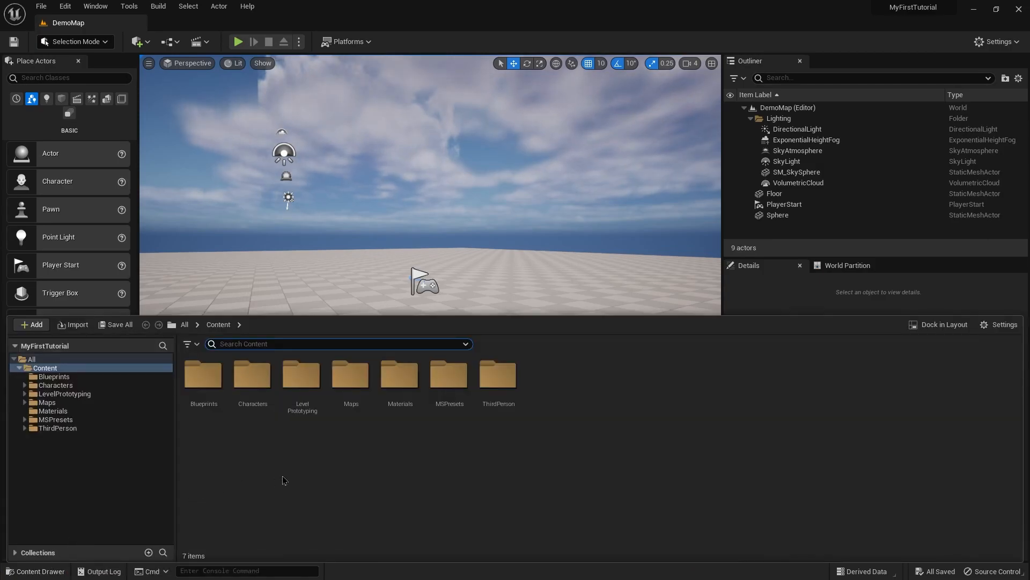
left_click(77, 371)
right_click(77, 371)
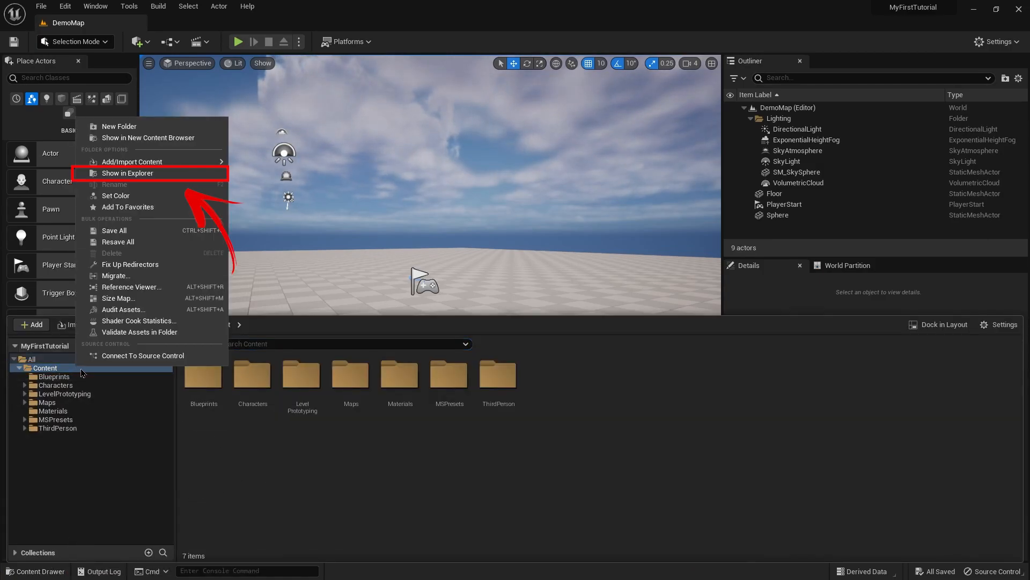
left_click(196, 180)
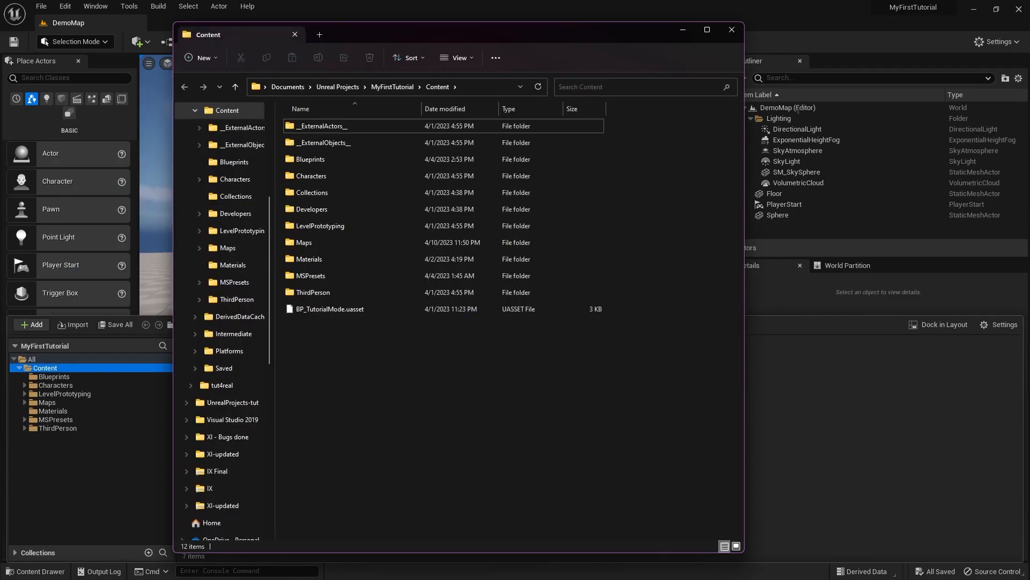
Move the TutorialAssets folder from the desktop into the project's Content folder in File Explorer.
left_click(974, 9)
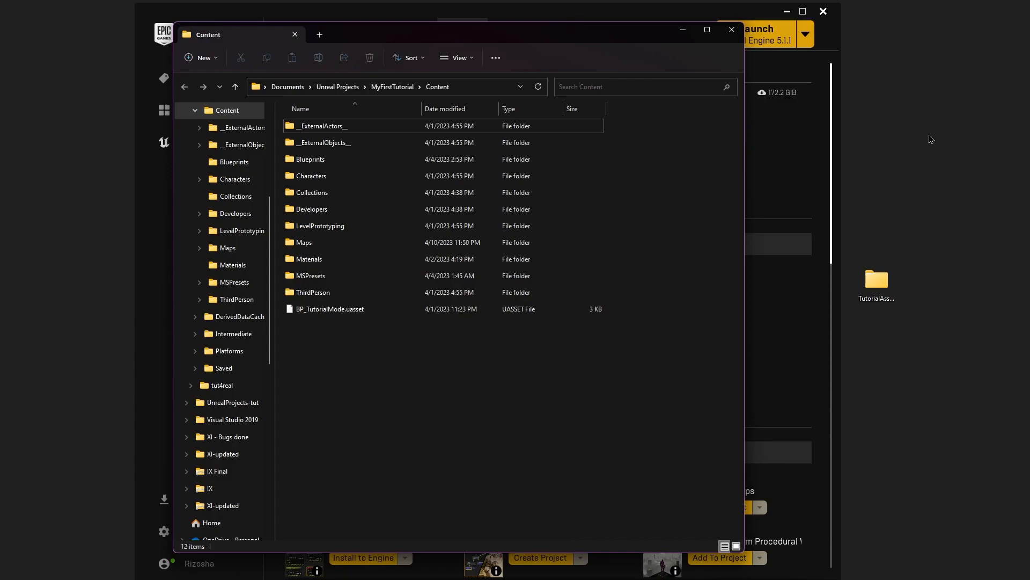
left_click(894, 286)
left_click_drag(888, 285, 376, 356)
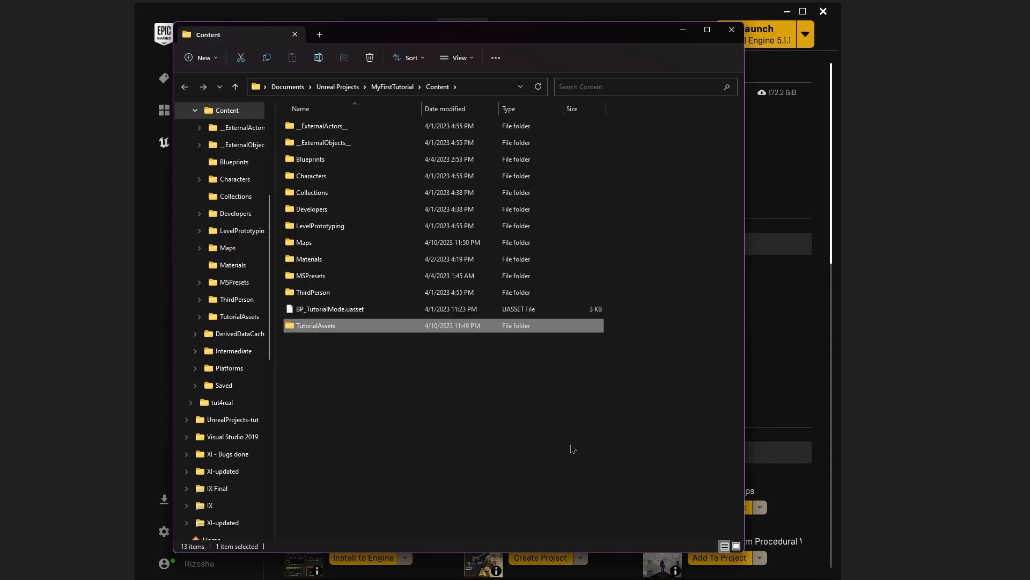
Switch back to Unreal Editor and view the TutorialAssets folder in the project content.
left_click(528, 568)
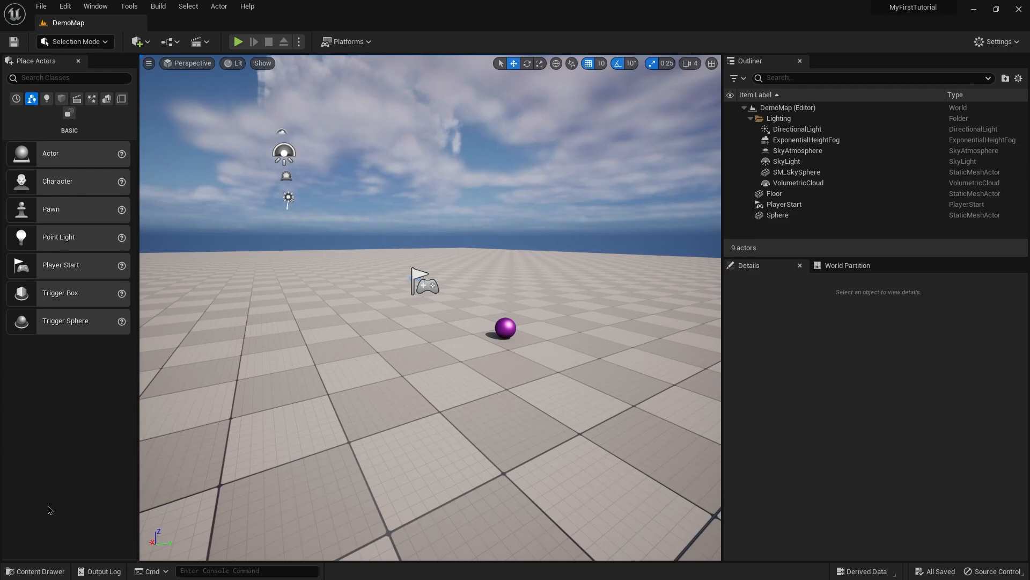
left_click(45, 571)
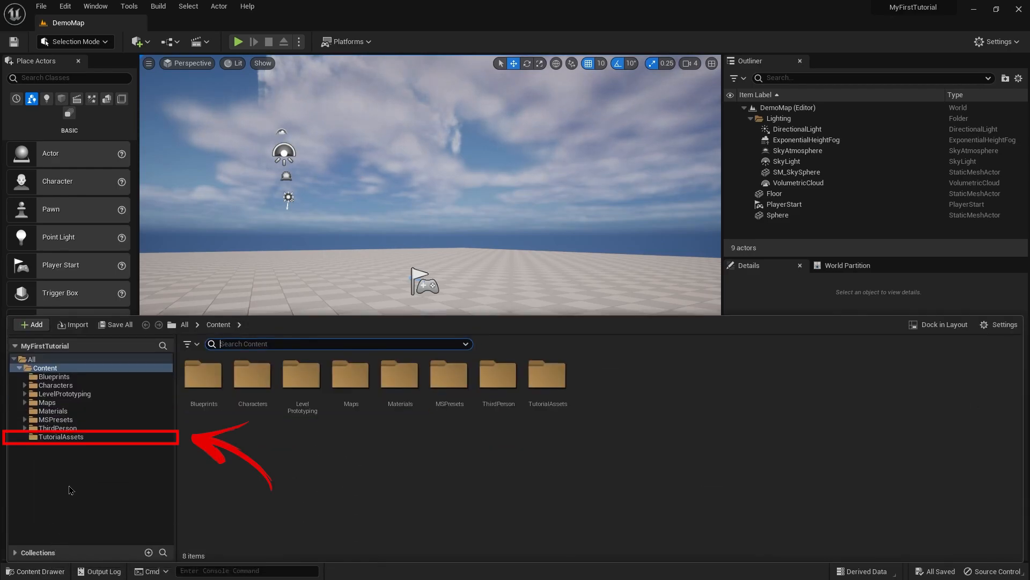
left_click(85, 438)
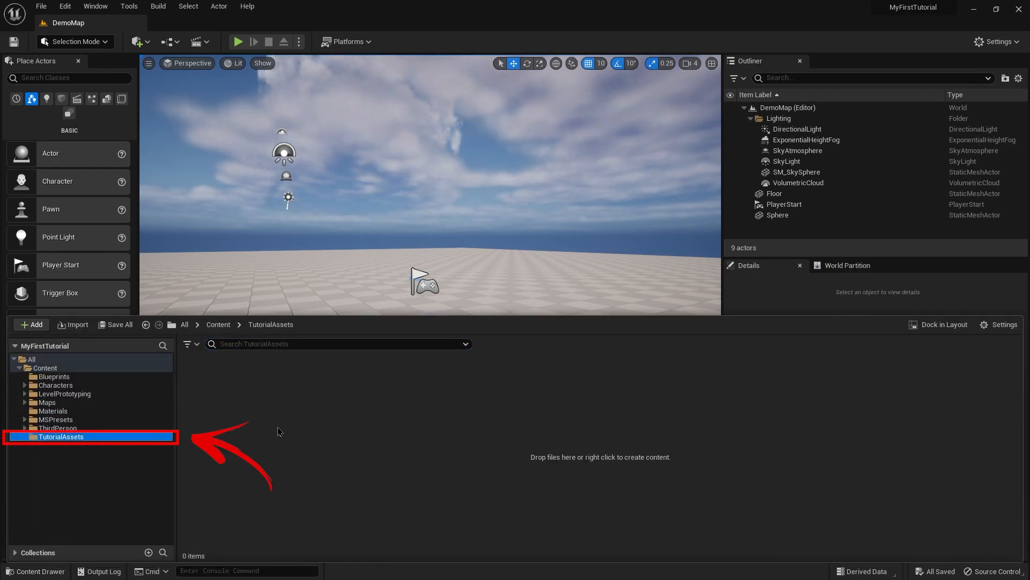
Close the editor, reopen MyFirstTutorial from the Epic Games Launcher, and look into the Animation and NiagaraEffect folders of TutorialAssets.
left_click(1018, 9)
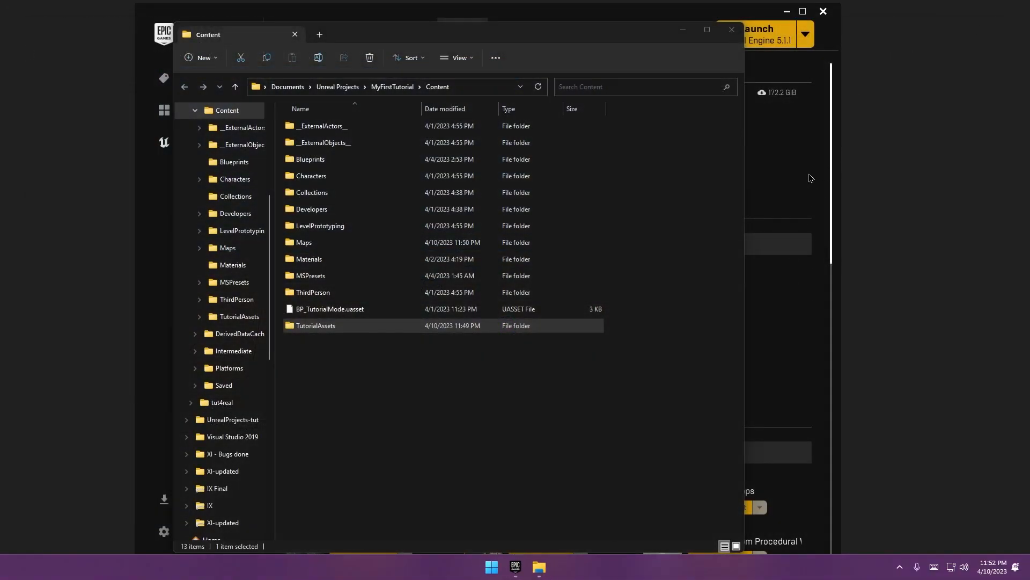
left_click(829, 51)
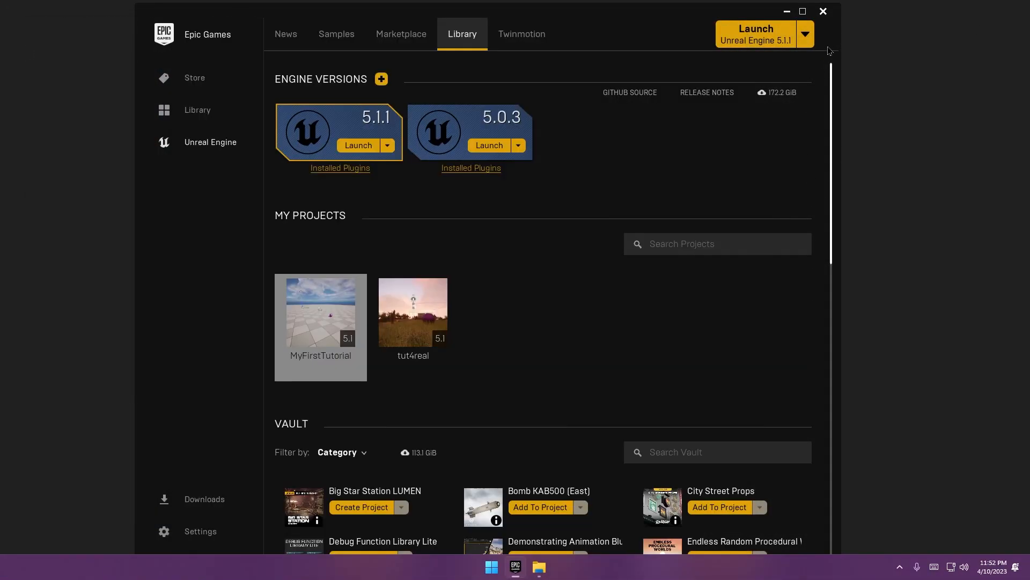
double_click(314, 318)
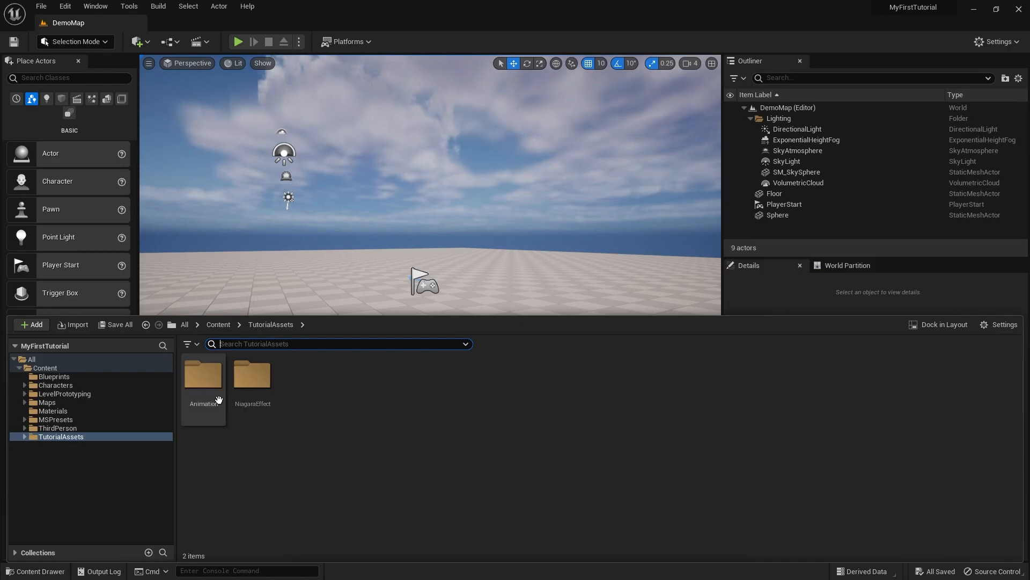
double_click(202, 376)
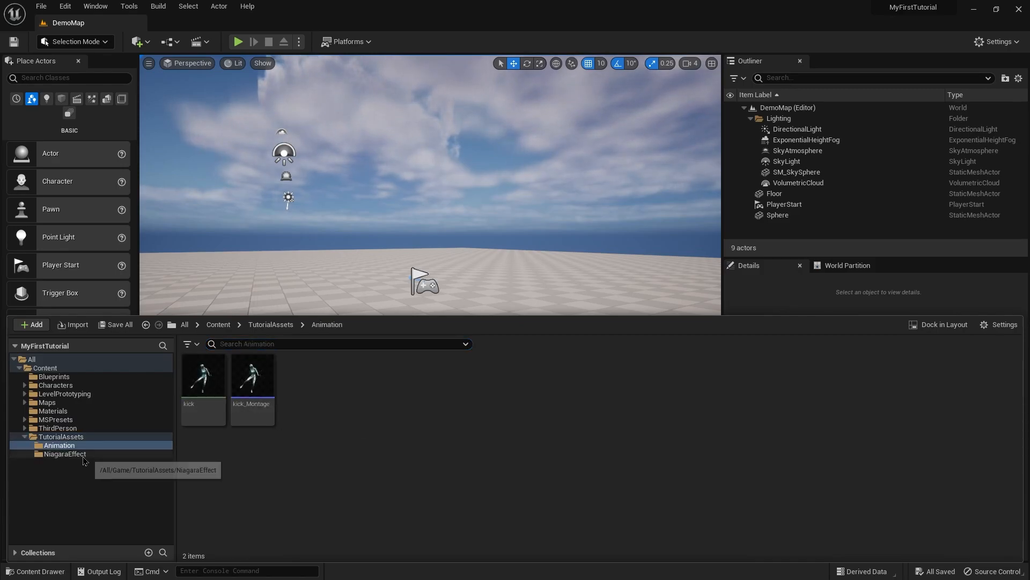
left_click(127, 455)
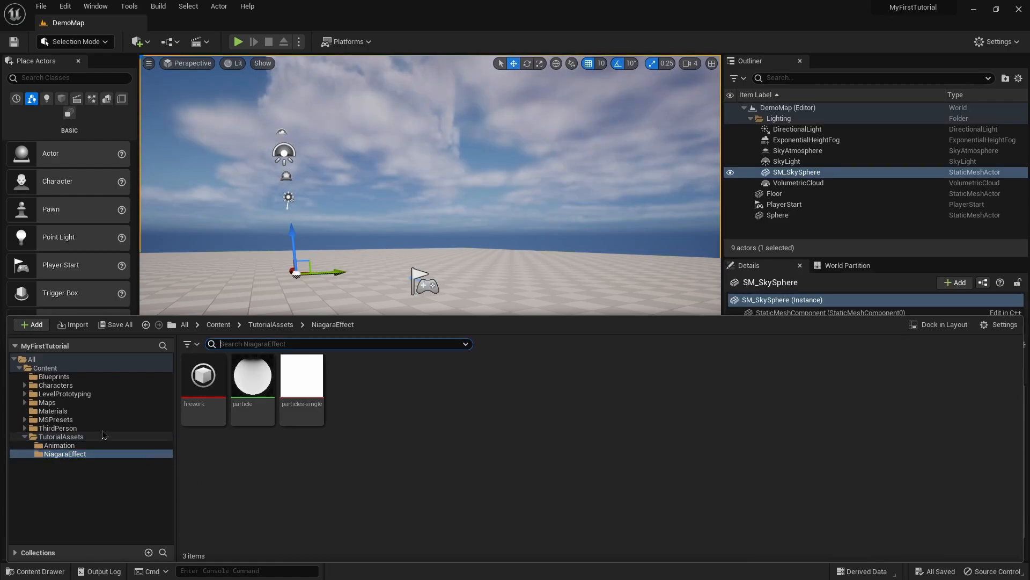
Open the BP_ThirdPersonCharacter blueprint from the ThirdPerson Blueprints folder in a maximized editor window.
left_click(57, 428)
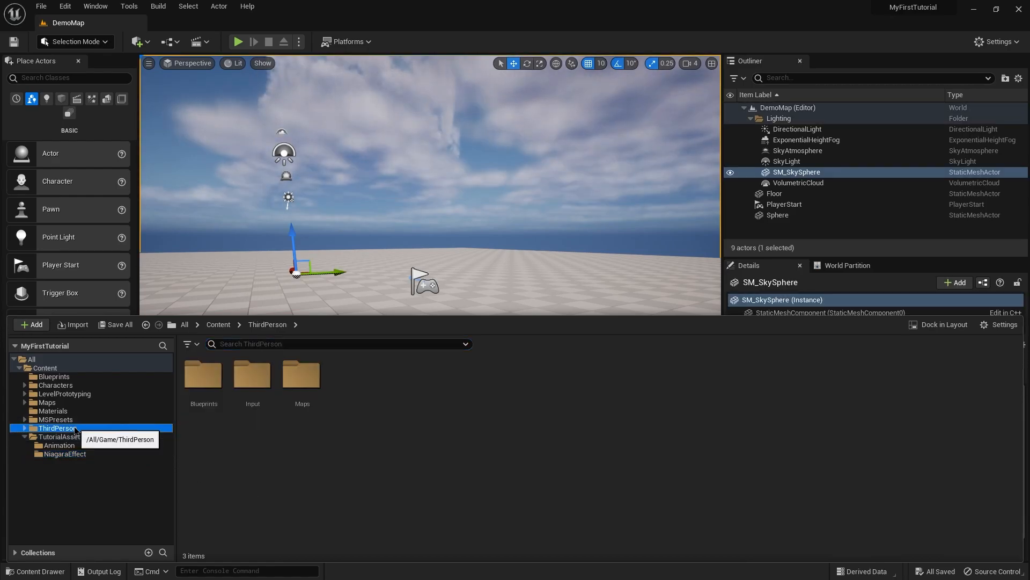
double_click(220, 417)
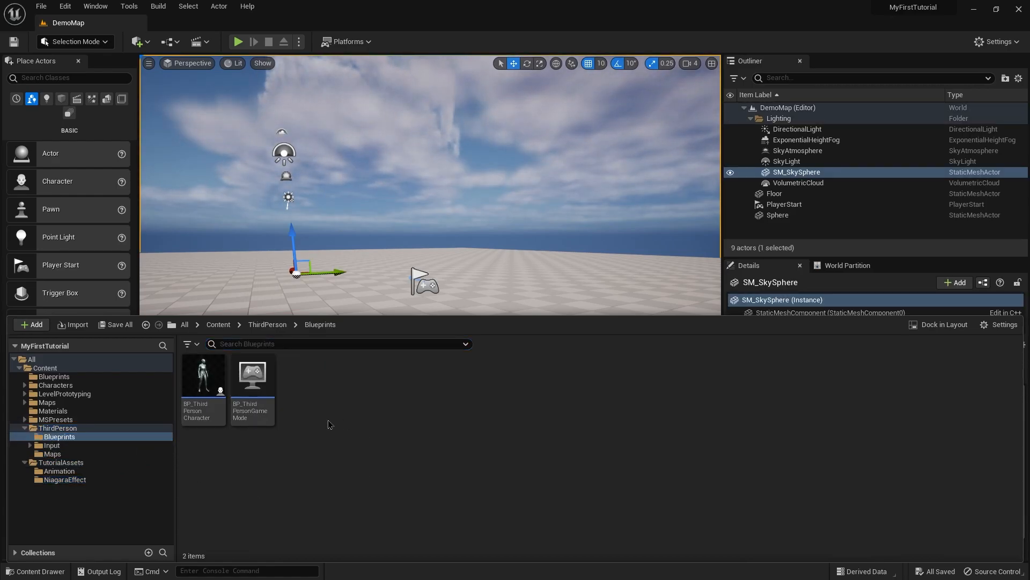
left_click(205, 413)
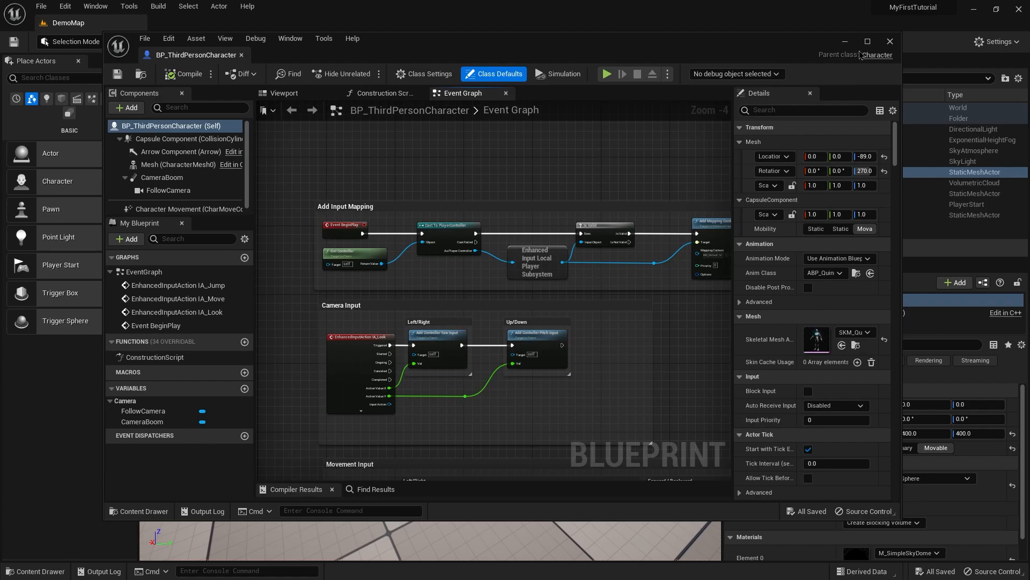
left_click(868, 41)
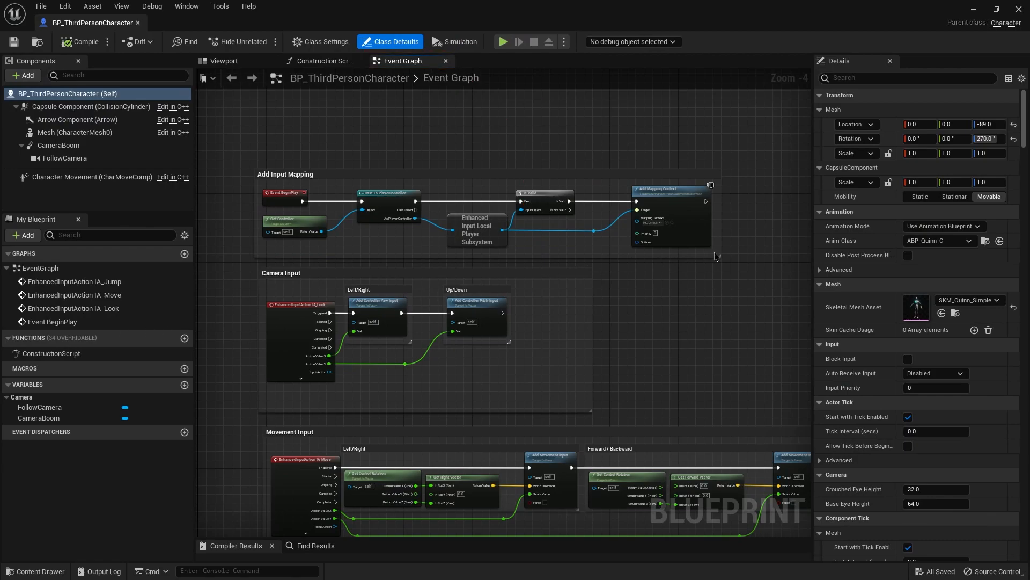
Add a keyboard event for the E key in an empty area of the character's Event Graph.
right_click_drag(756, 203, 375, 211)
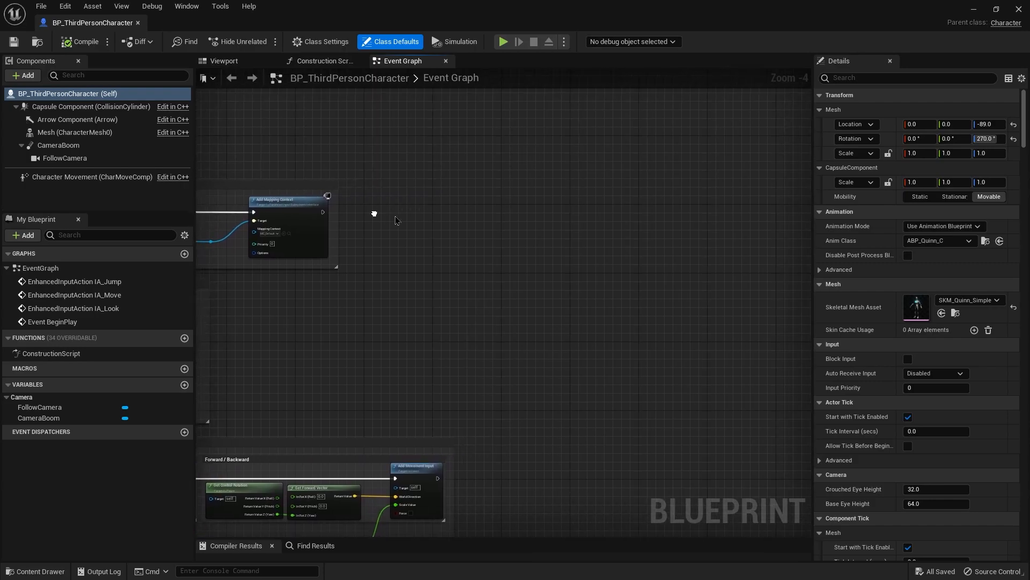
right_click_drag(497, 226, 306, 248)
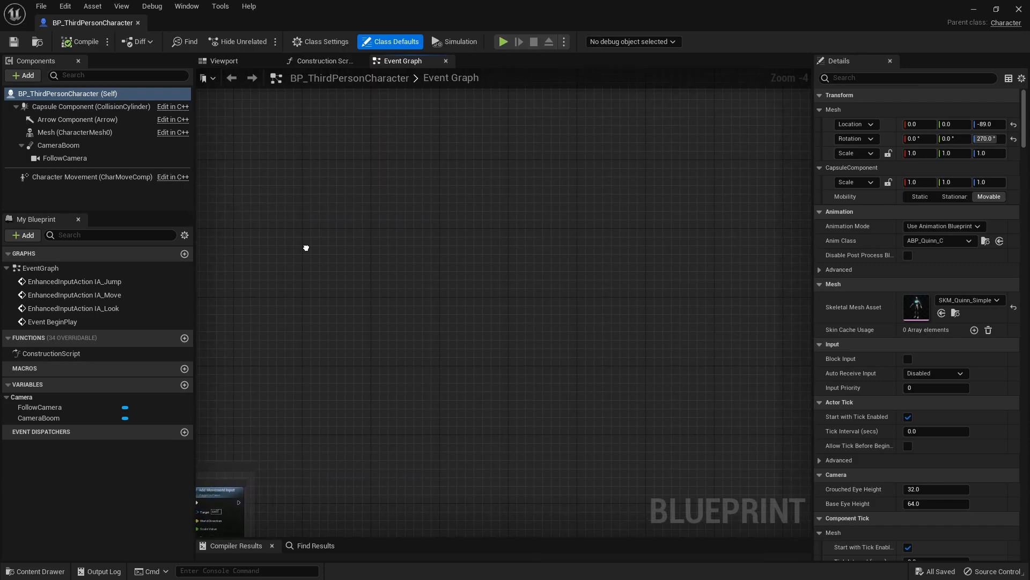
left_click(456, 257)
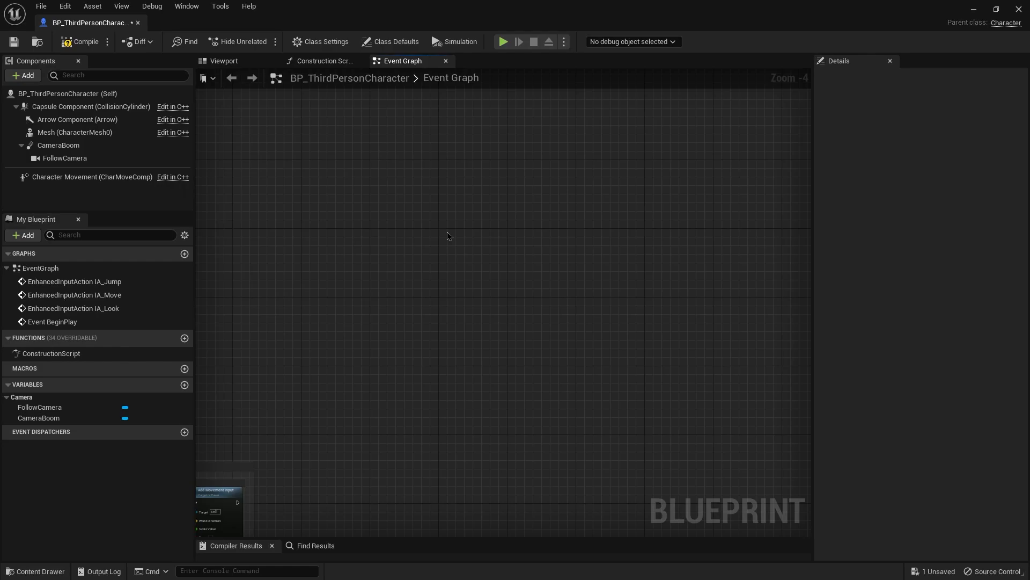
right_click(369, 220)
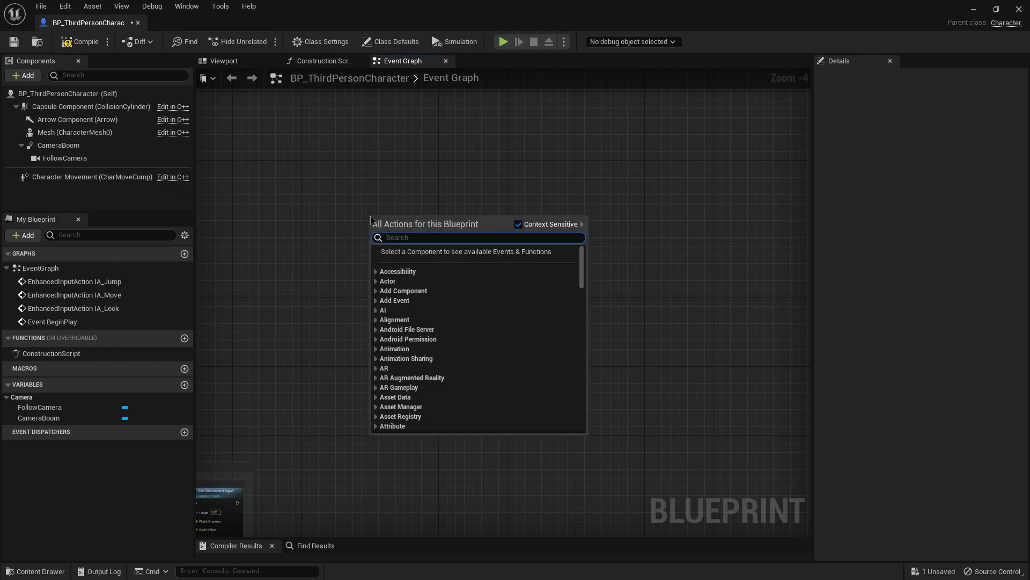
type("key e")
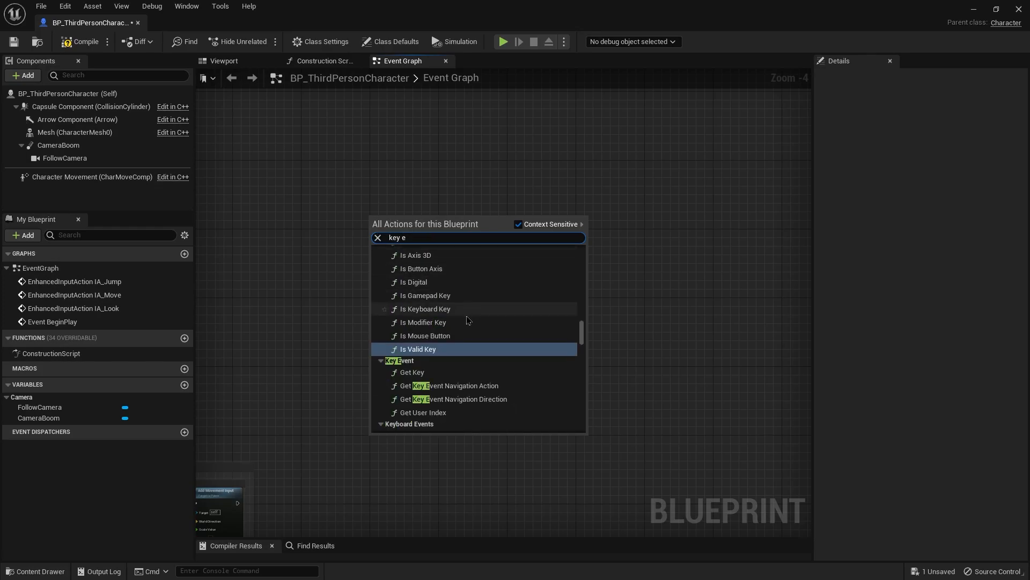
scroll(475, 328, "down", 5)
scroll(481, 342, "down", 10)
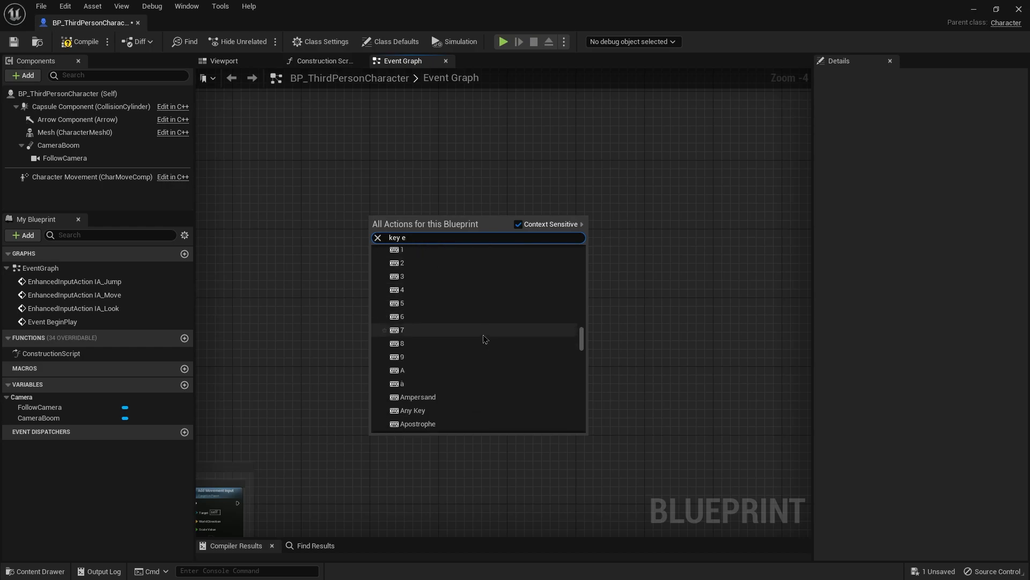
scroll(484, 341, "down", 2)
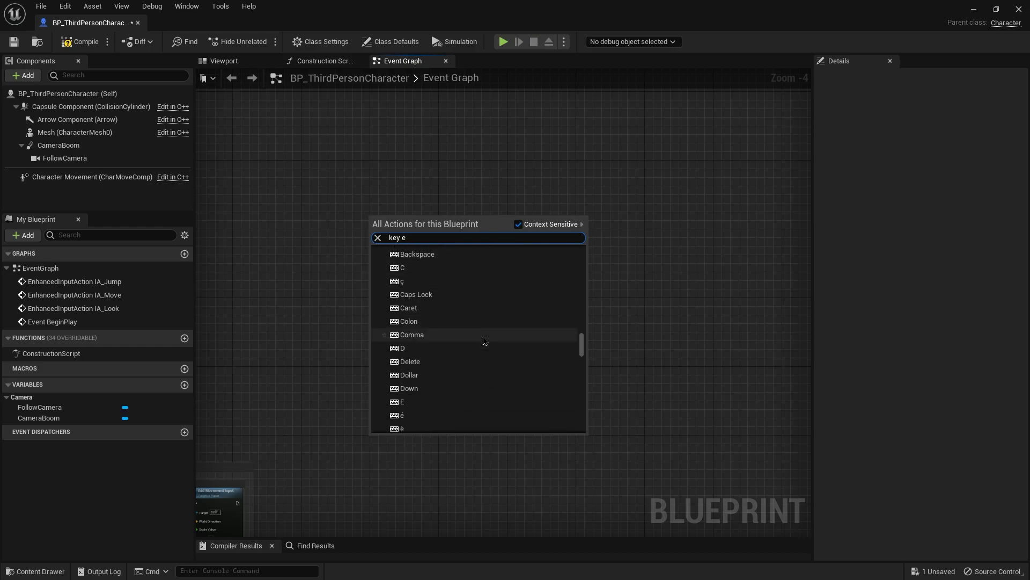
left_click(445, 407)
left_click(506, 351)
scroll(385, 287, "up", 3)
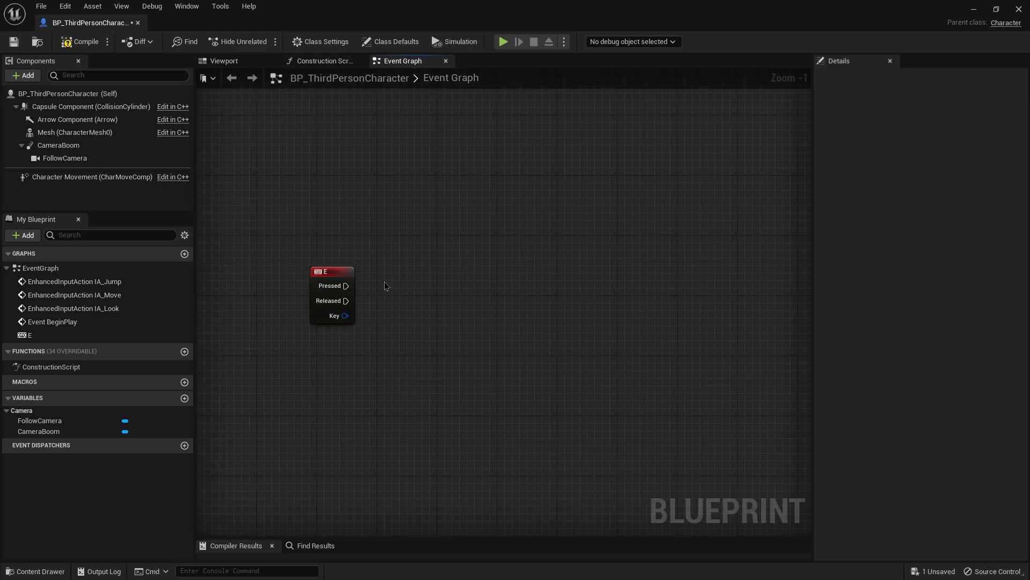
Add a Play Montage node and place it beside the E key event.
right_click(385, 286)
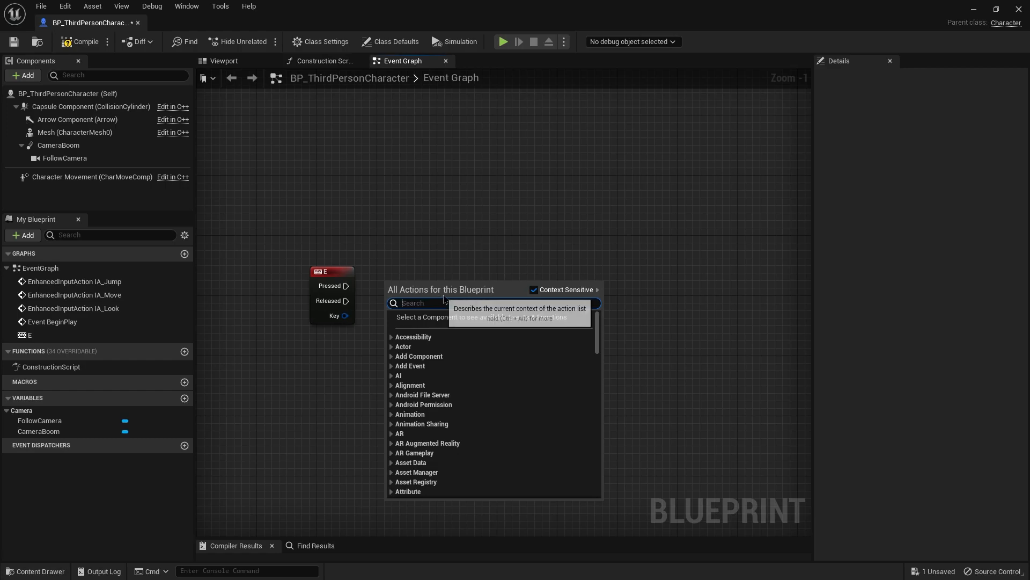
type("p")
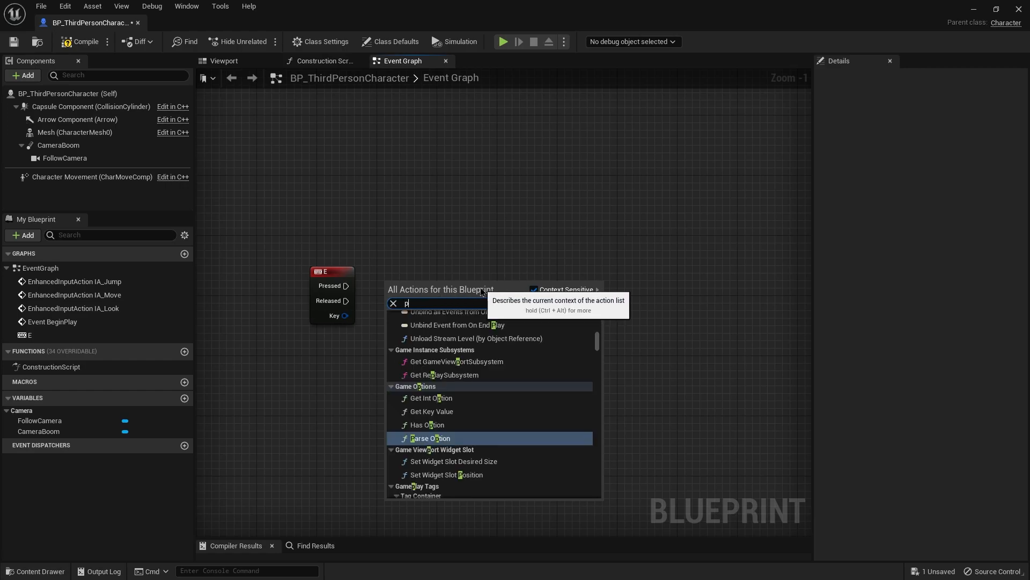
type("lay mon")
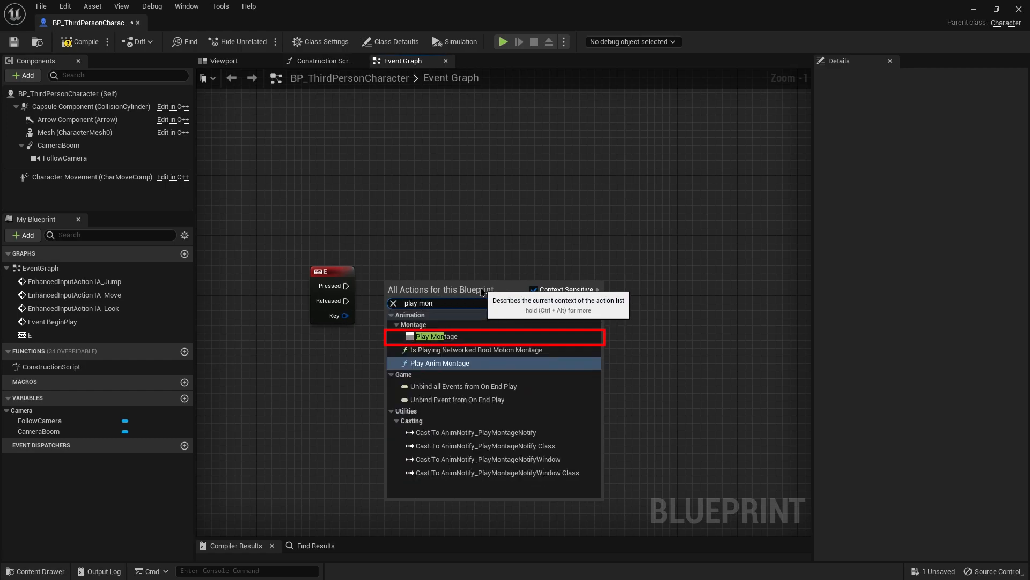
left_click(477, 340)
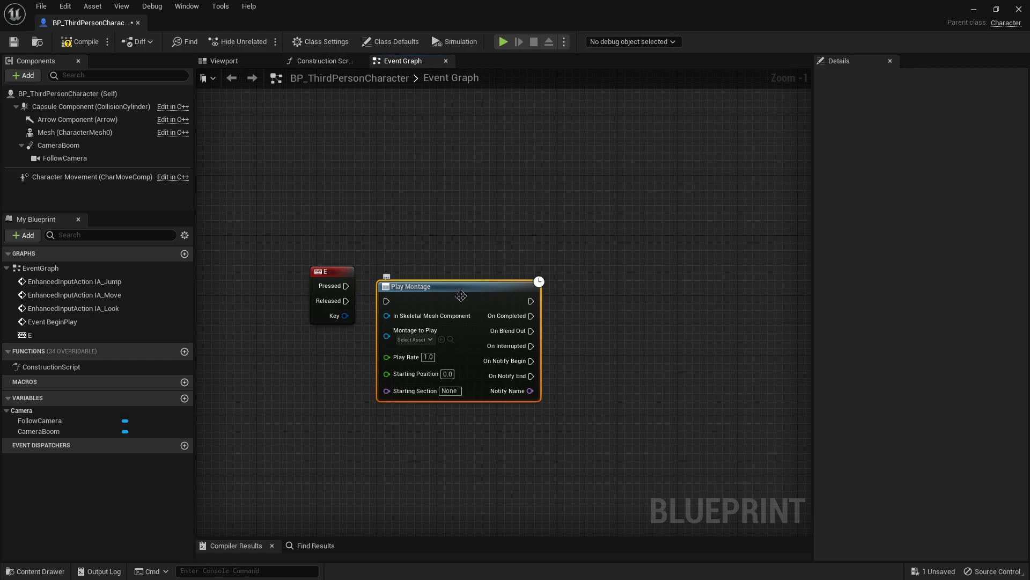
left_click_drag(460, 295, 498, 265)
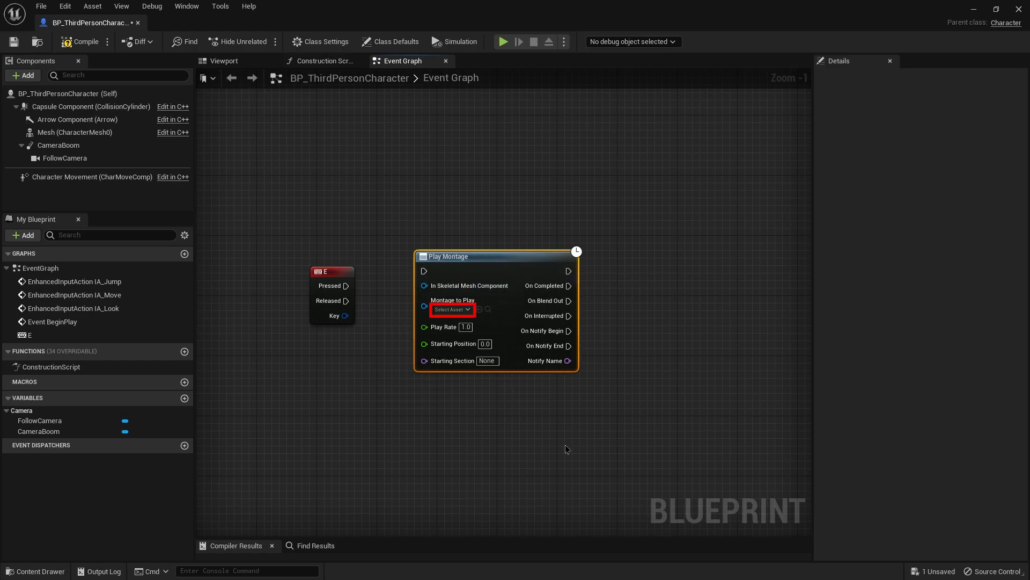
Set Montage to Play to kick_Montage and connect the character's Mesh component to the node's In Skeletal Mesh Component input.
left_click(465, 311)
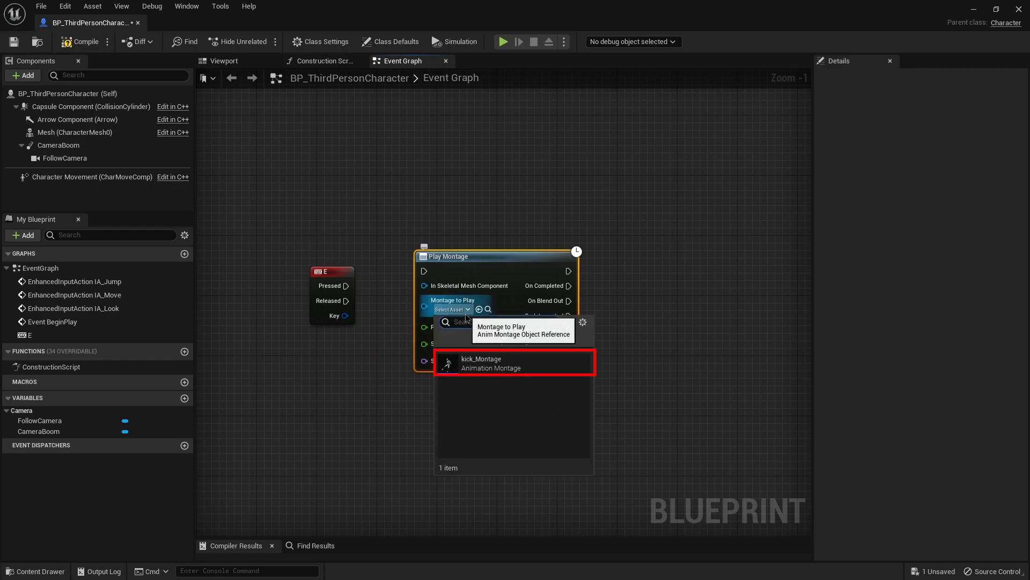
left_click(519, 370)
left_click(520, 414)
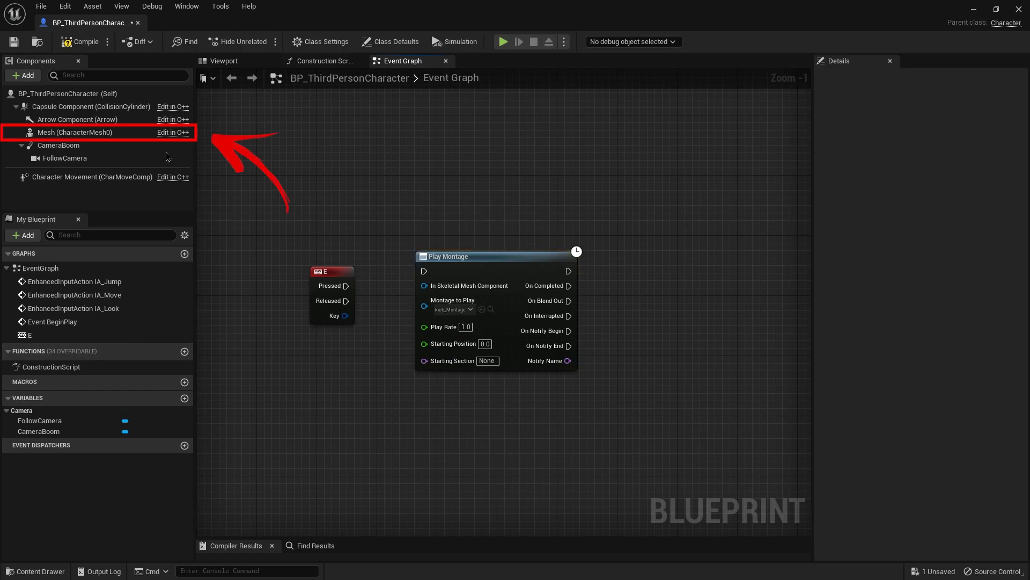
mouse_move(75, 132)
left_mouse_down()
mouse_move(236, 148)
mouse_move(296, 235)
mouse_move(312, 378)
mouse_move(362, 382)
mouse_move(408, 349)
mouse_move(408, 309)
mouse_move(424, 286)
left_mouse_up()
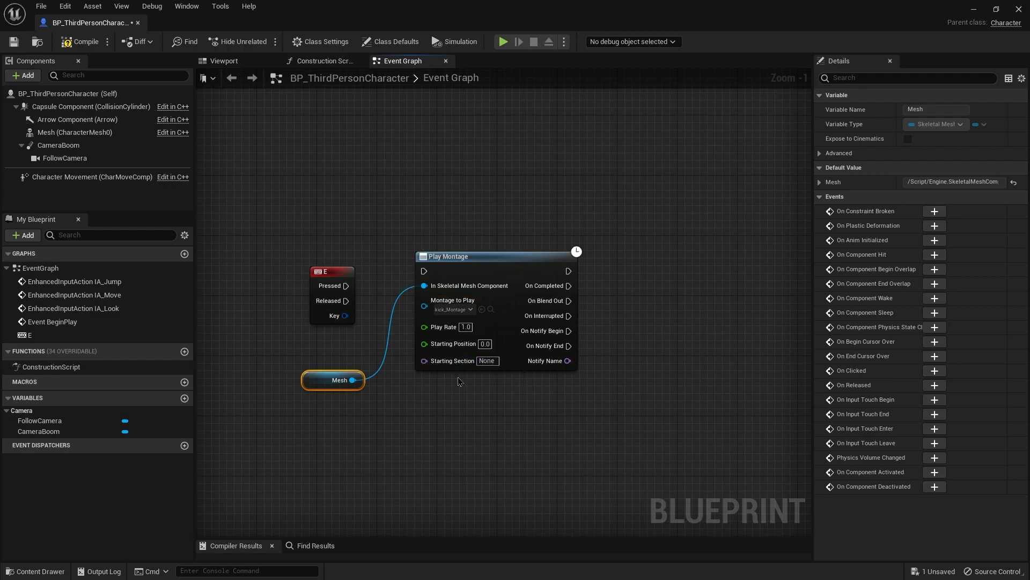
Connect the E event's Pressed output to the Play Montage execution input and compile the blueprint.
left_click_drag(346, 285, 424, 271)
left_click(87, 46)
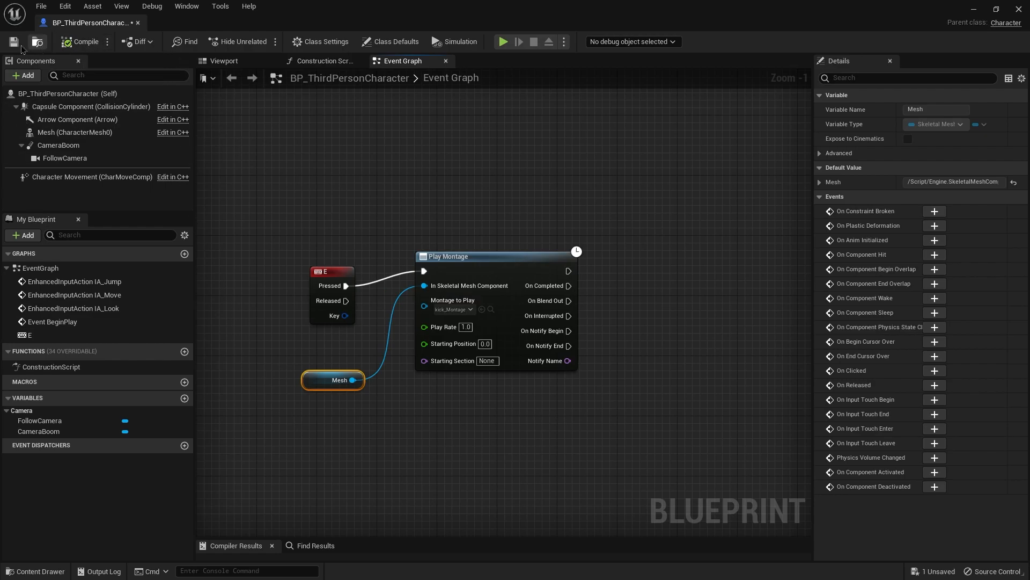
left_click(974, 9)
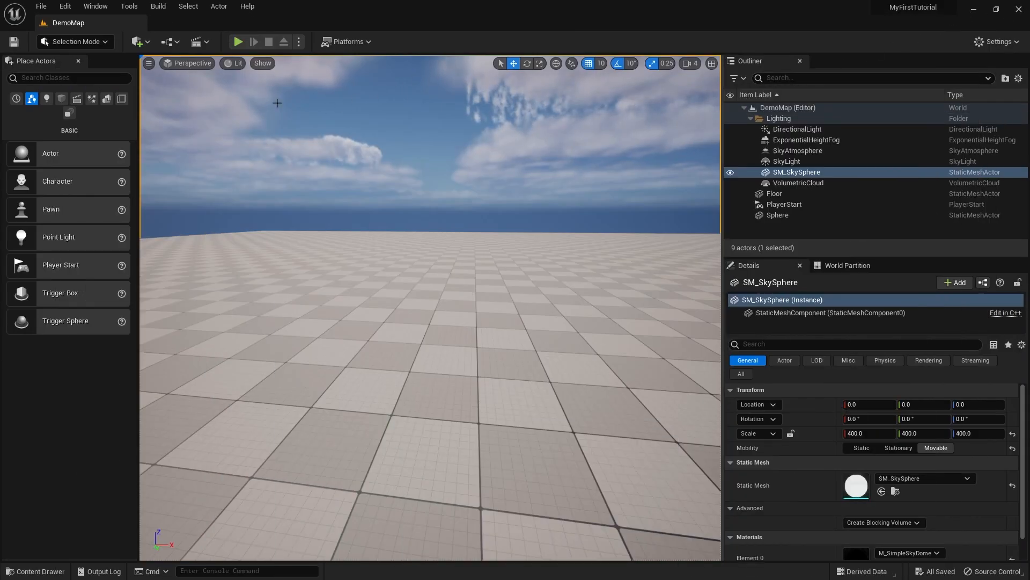
Play-test the level, moving the character and triggering the kick while walking, and stop the session.
left_click(238, 41)
left_click(484, 276)
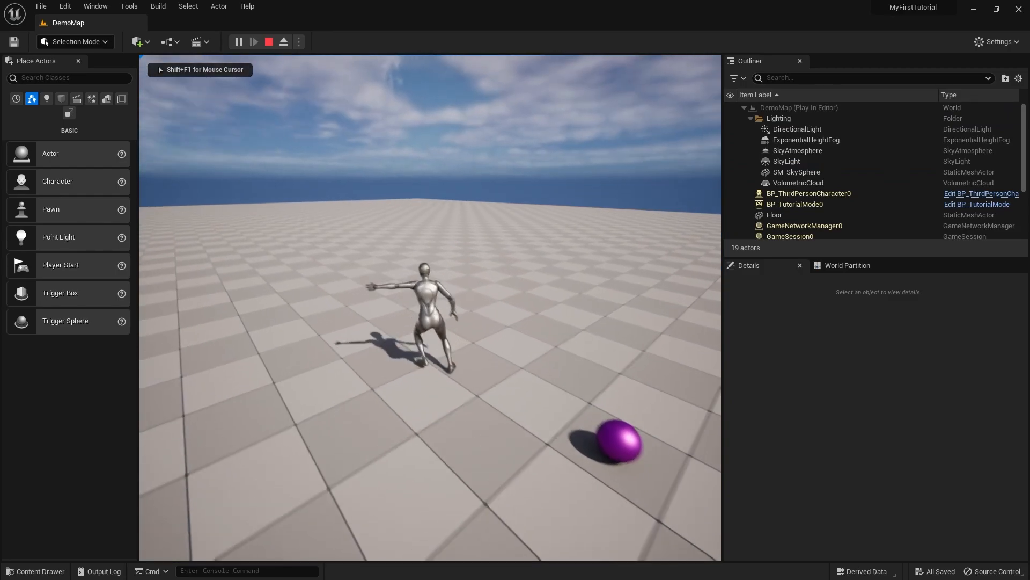
key("w")
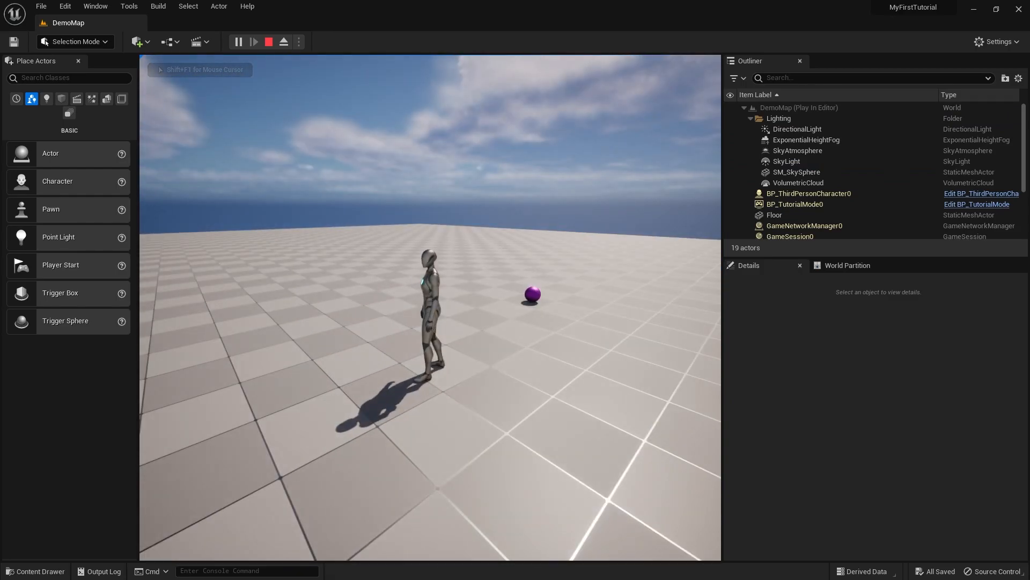
key("s")
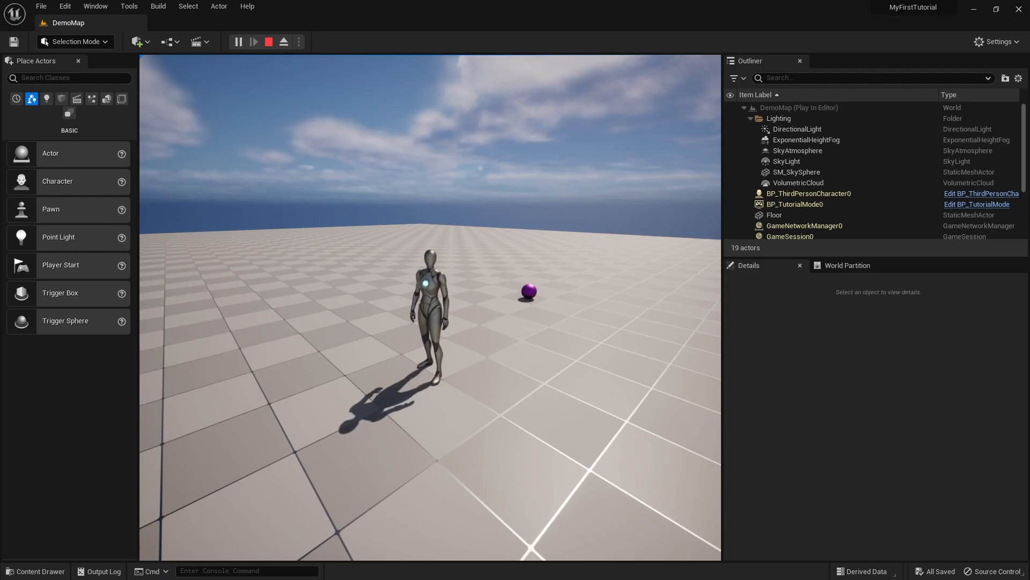
key("ctrl")
key("s")
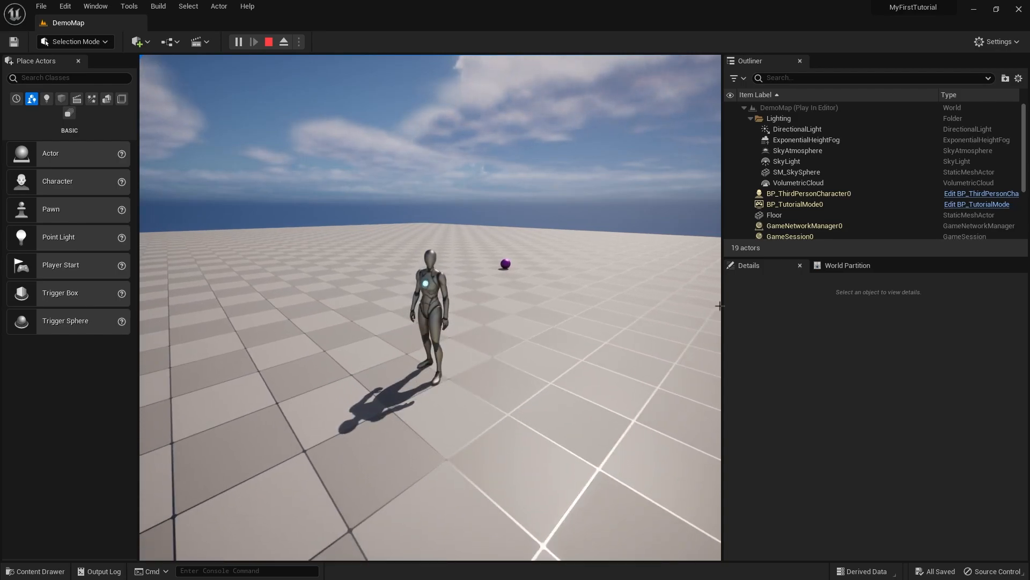
key("Escape")
Open the BP_ThirdPersonCharacter blueprint and add a Boolean variable named isKicking.
left_click(43, 572)
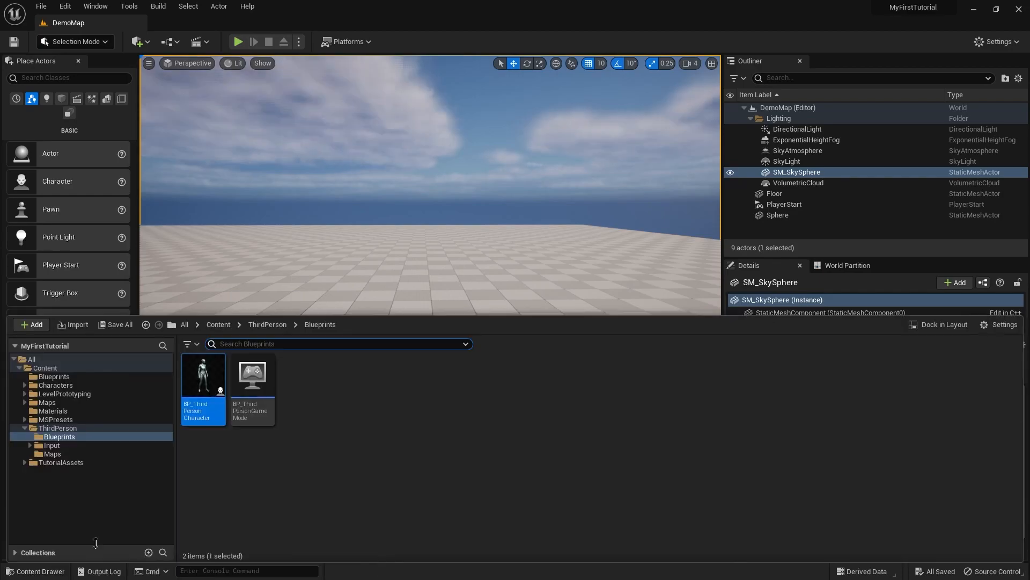
double_click(210, 392)
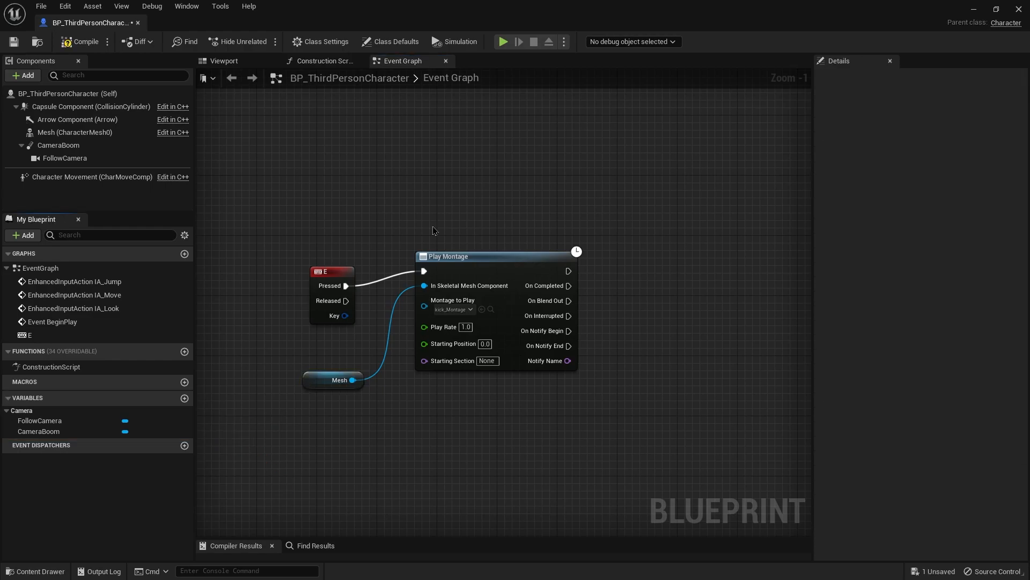
left_click(184, 397)
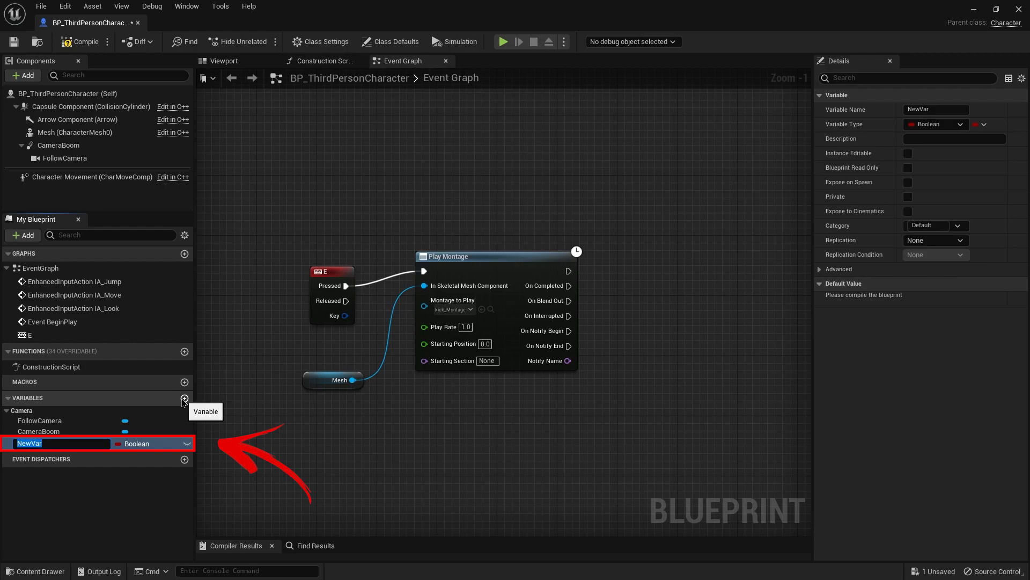
type("isKick")
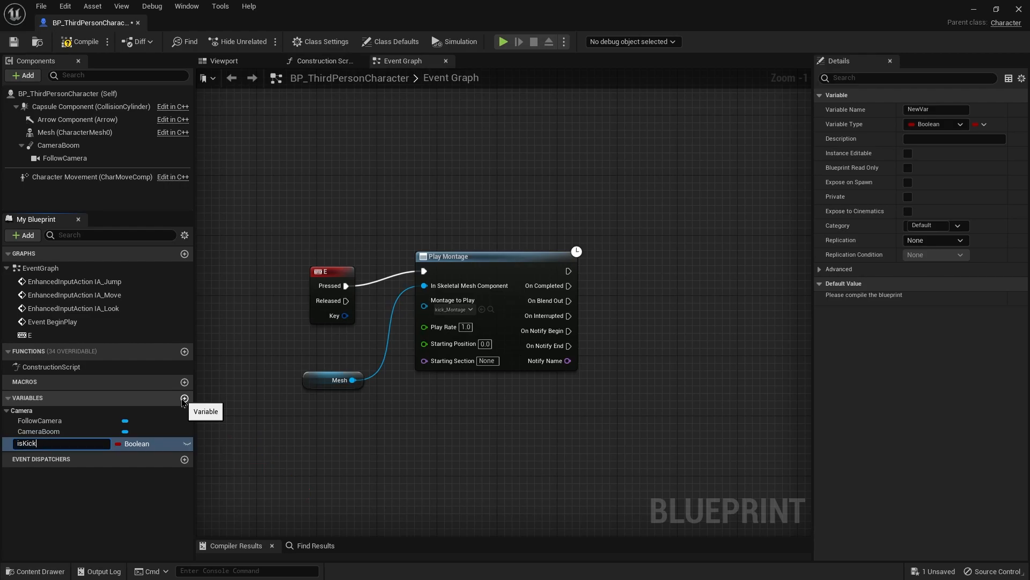
key("Return")
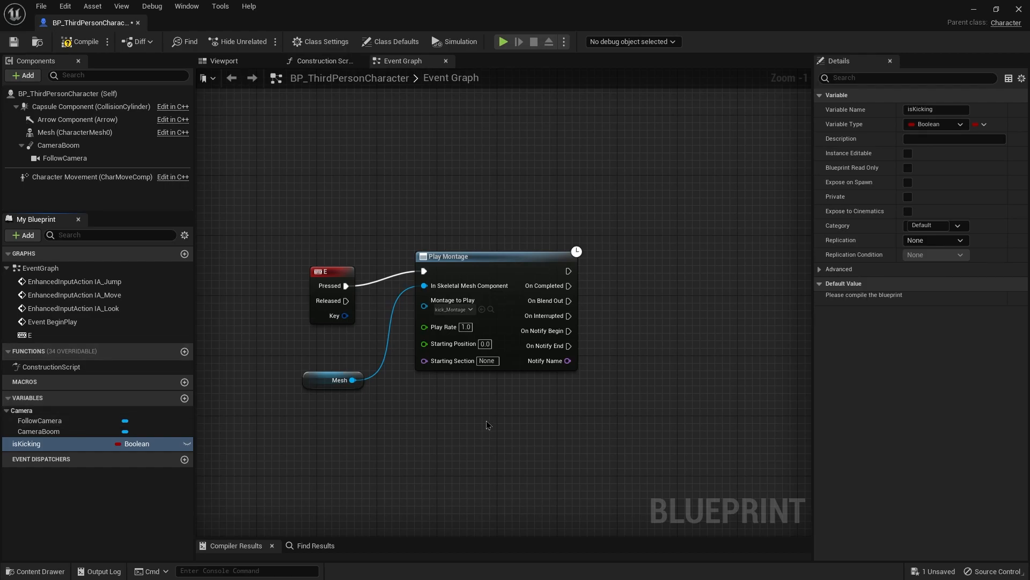
left_click(153, 444)
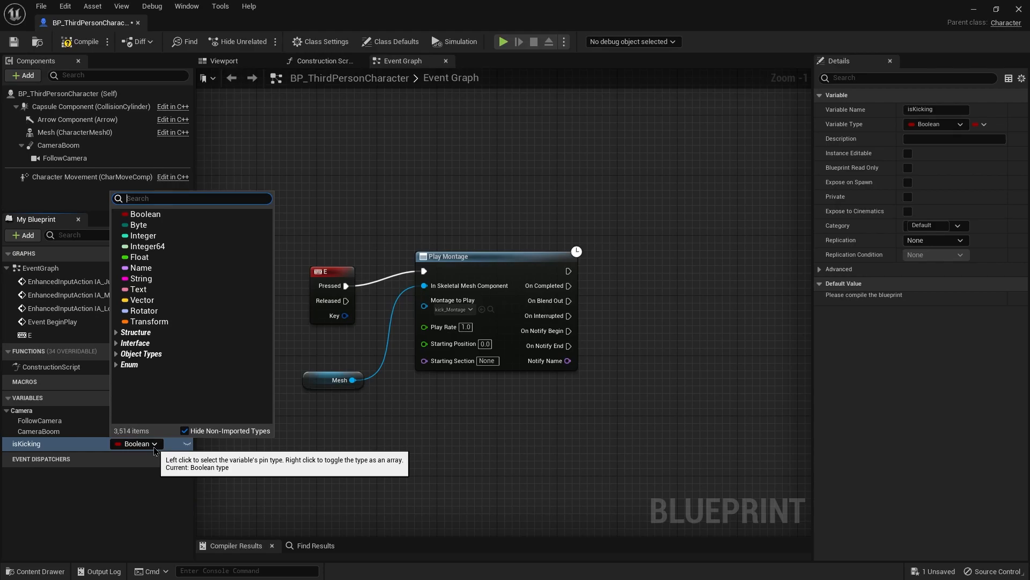
left_click(159, 485)
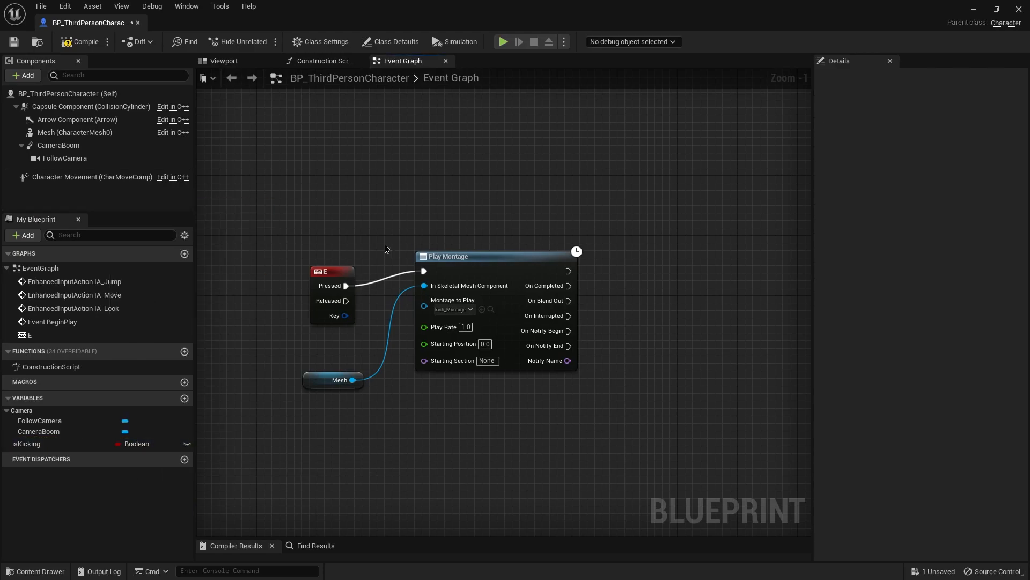
Add a Get isKicking node to the Event Graph and place it above the E key event.
left_click_drag(125, 443, 413, 204)
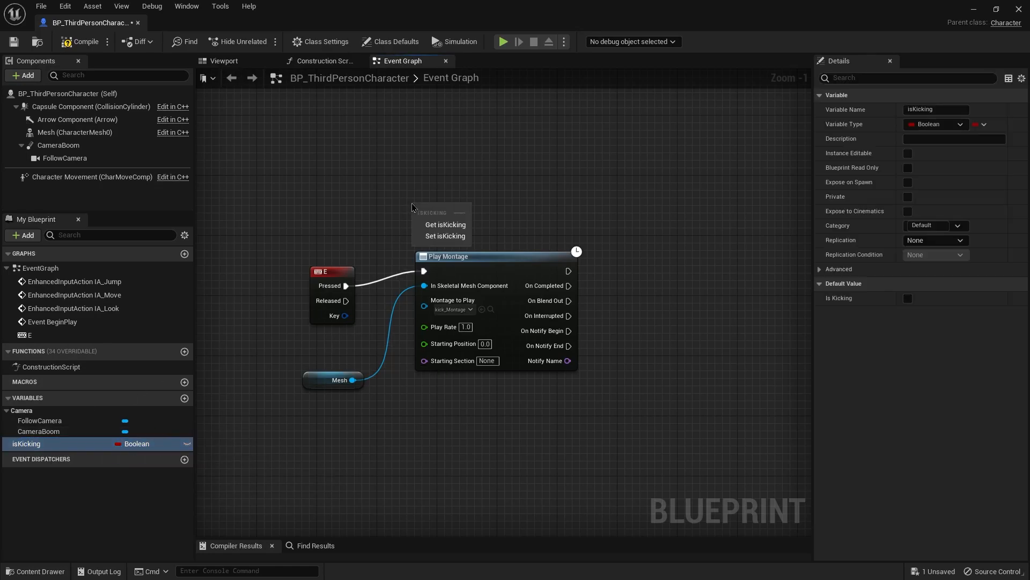
left_click(452, 230)
left_click_drag(444, 216, 377, 194)
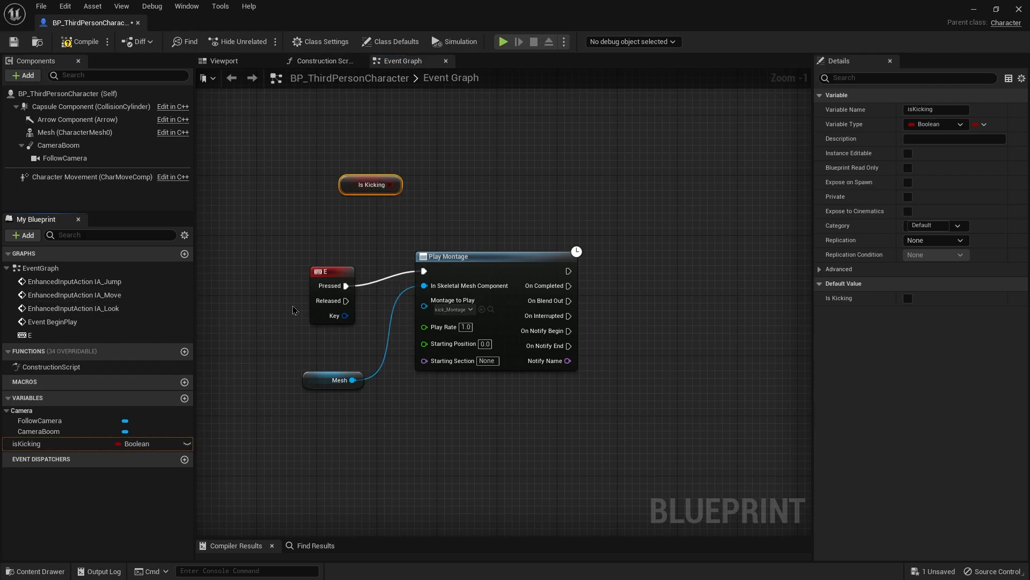
Break the E key event's node links and move the event slightly up, away from Play Montage.
left_click(330, 273)
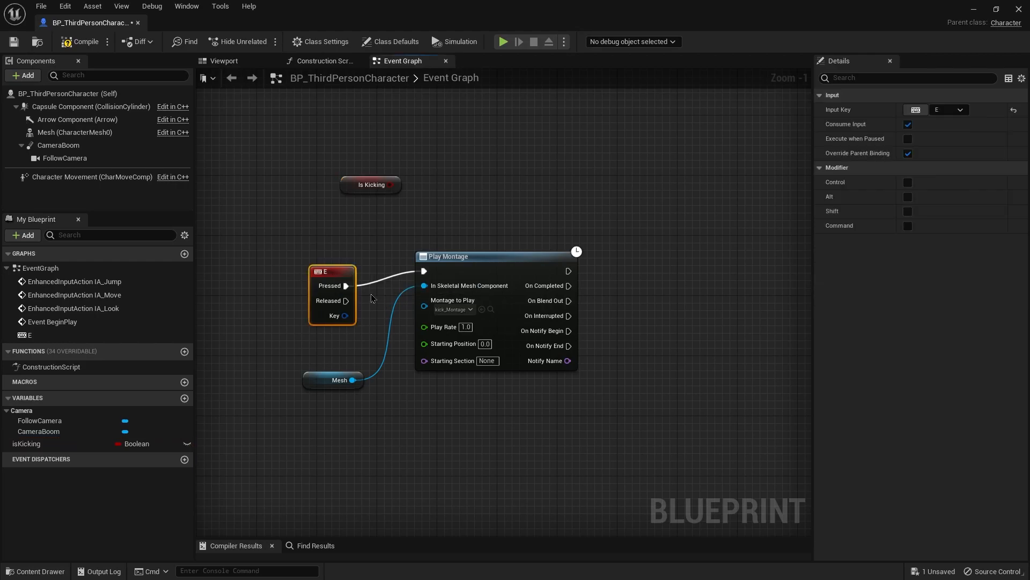
right_click(348, 271)
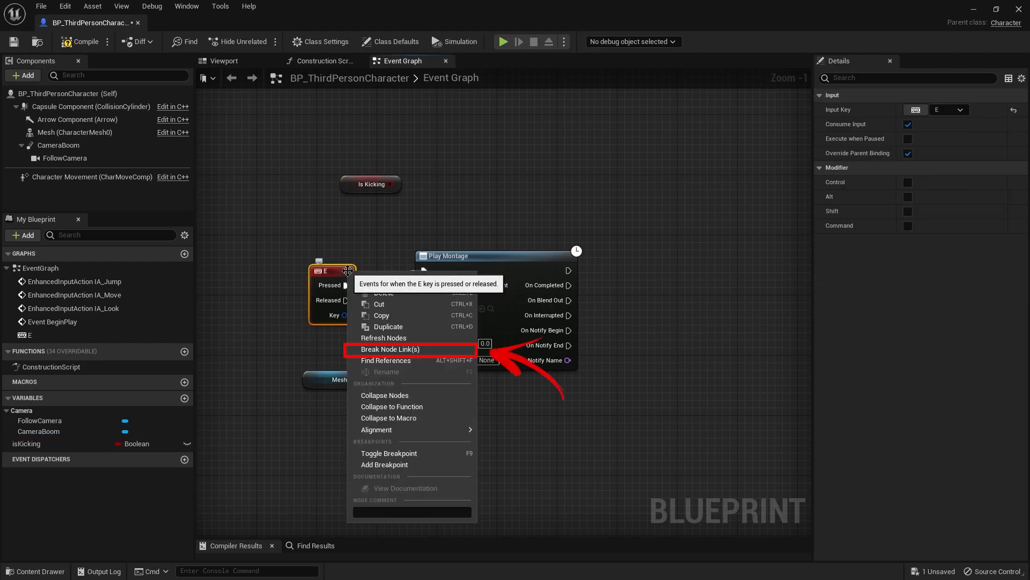
left_click(424, 349)
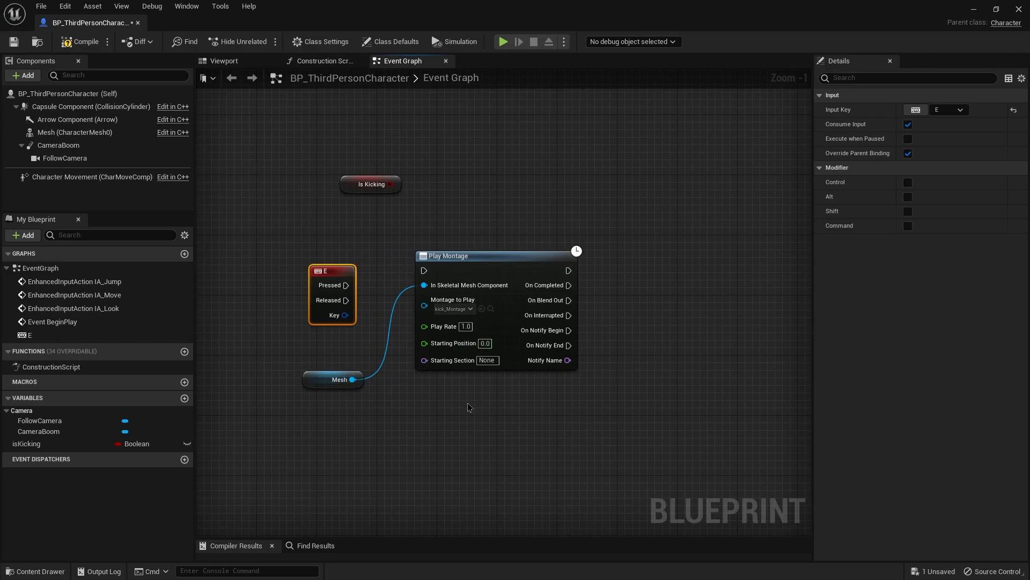
left_click_drag(322, 271, 300, 234)
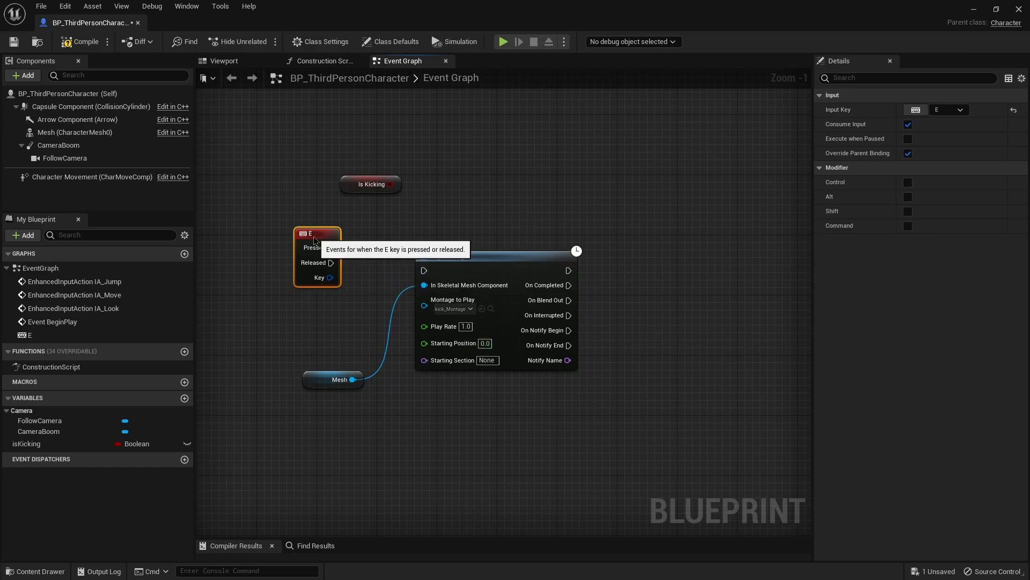
Move the Play Montage and Mesh nodes down together to free space beside the E key event.
left_click_drag(592, 434, 332, 311)
left_click_drag(468, 255, 491, 371)
left_click(389, 346)
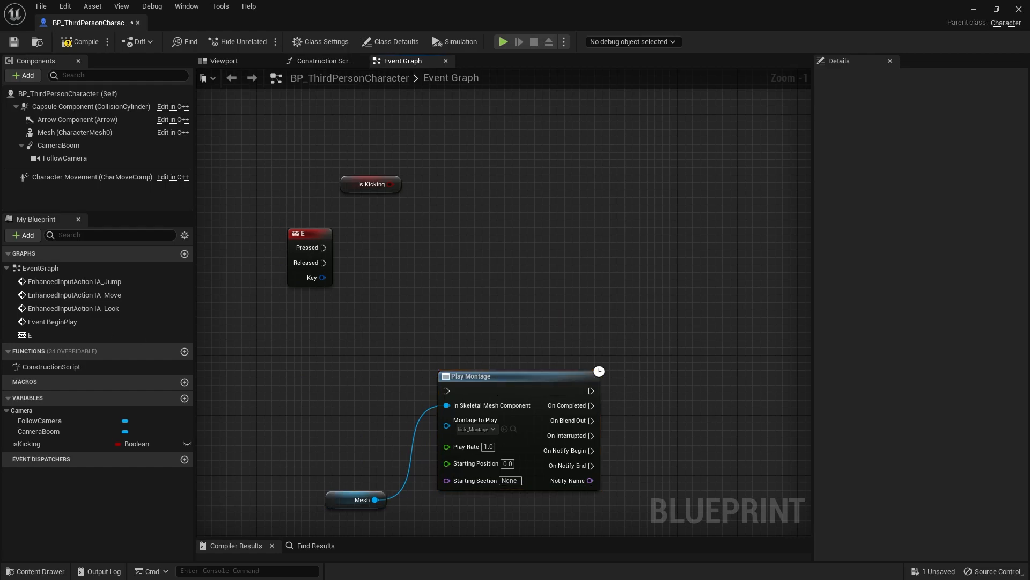
key("ctrl+z")
Add a Branch node from the E event's Pressed output and connect Is Kicking to its Condition input.
left_click_drag(330, 247, 414, 242)
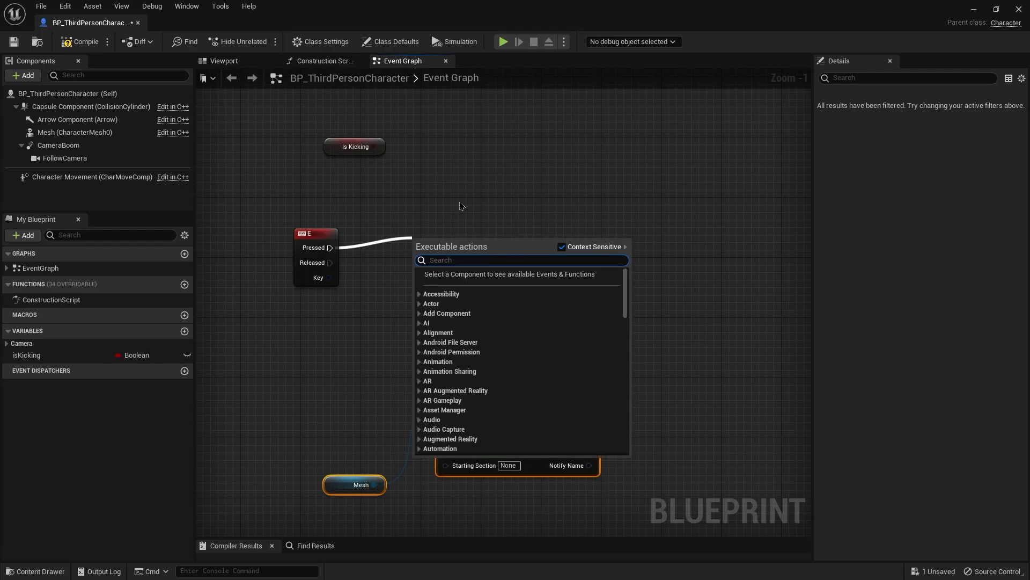
type("if")
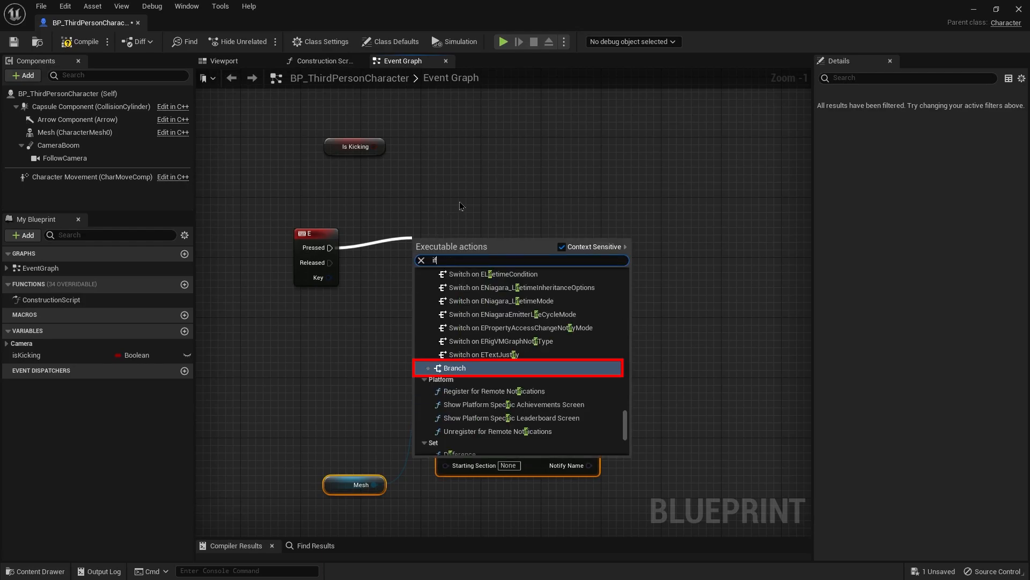
left_click(514, 372)
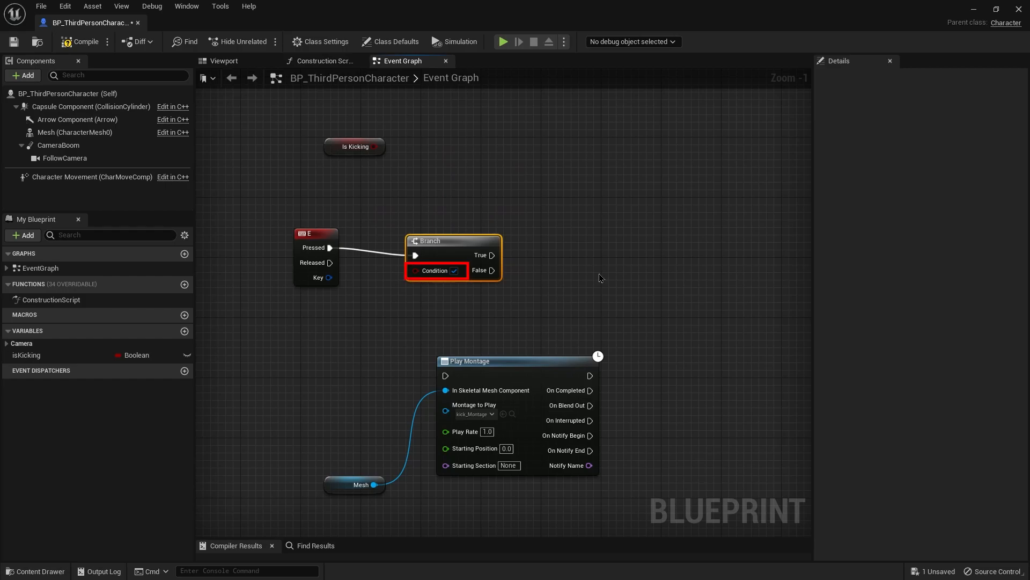
left_click_drag(358, 149, 416, 273)
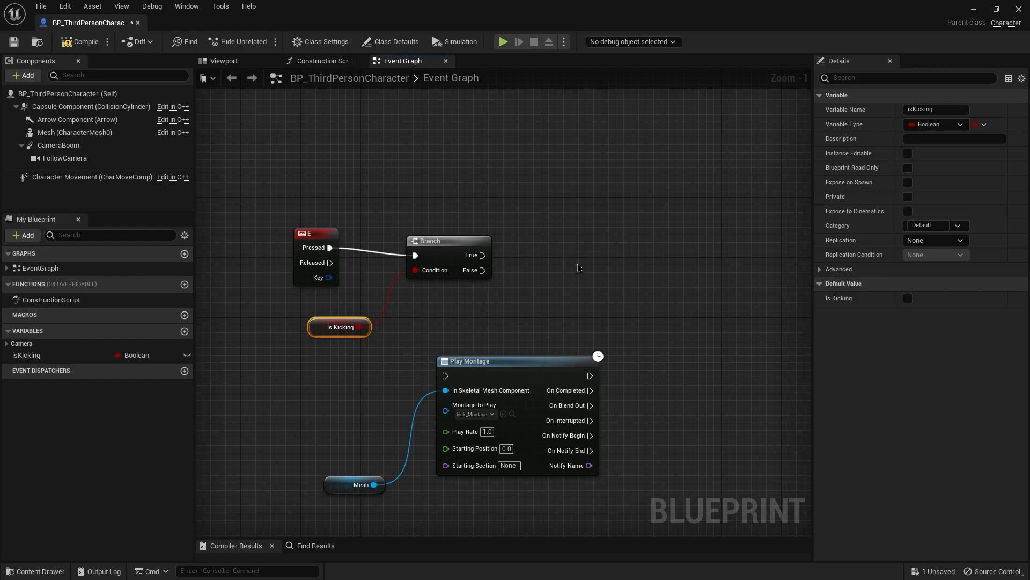
Add a custom event named Kick before Play Montage and move the E event, Branch and Is Kicking nodes up as a group.
right_click(227, 377)
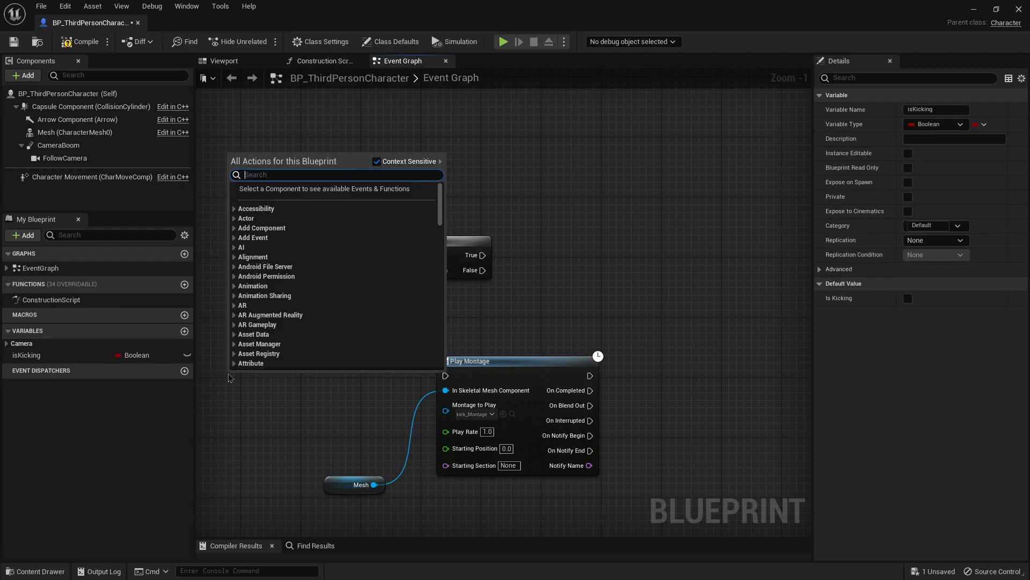
type("custom")
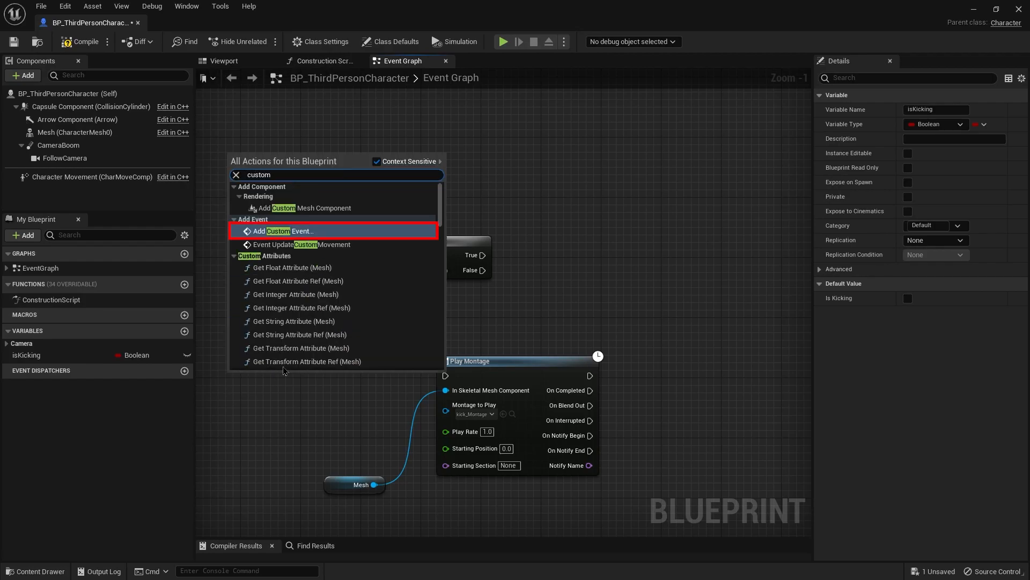
left_click(360, 236)
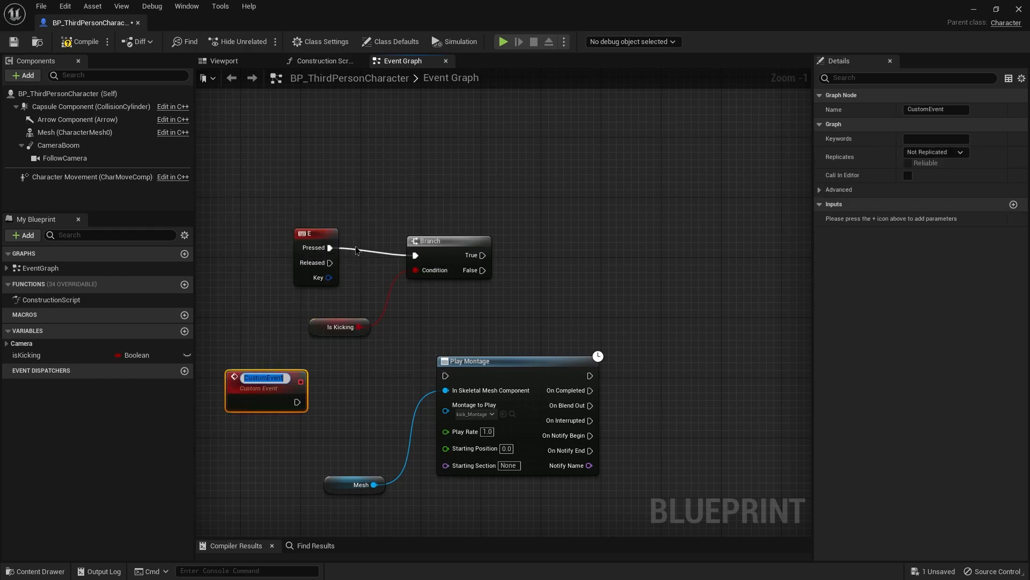
type("Kick")
key("Return")
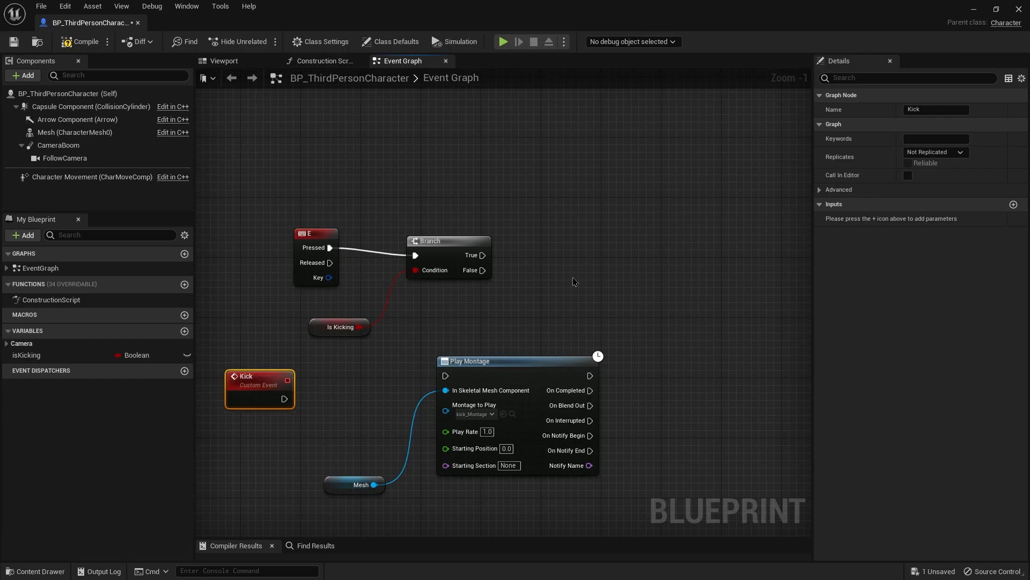
left_click_drag(509, 330, 278, 134)
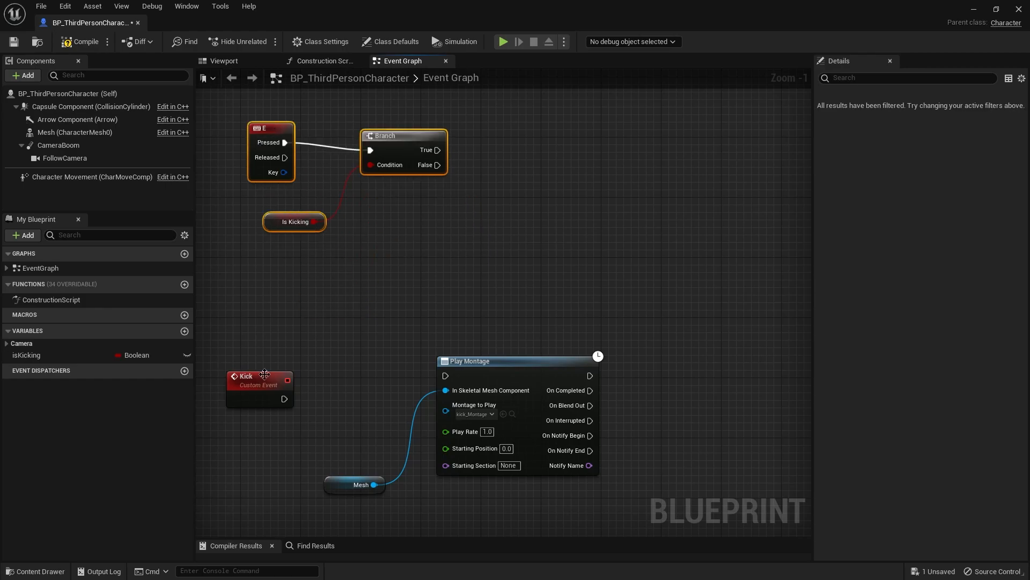
Add a Set isKicking node between Kick and Play Montage, shifting Play Montage and Mesh to make room.
left_click_drag(29, 354, 320, 336)
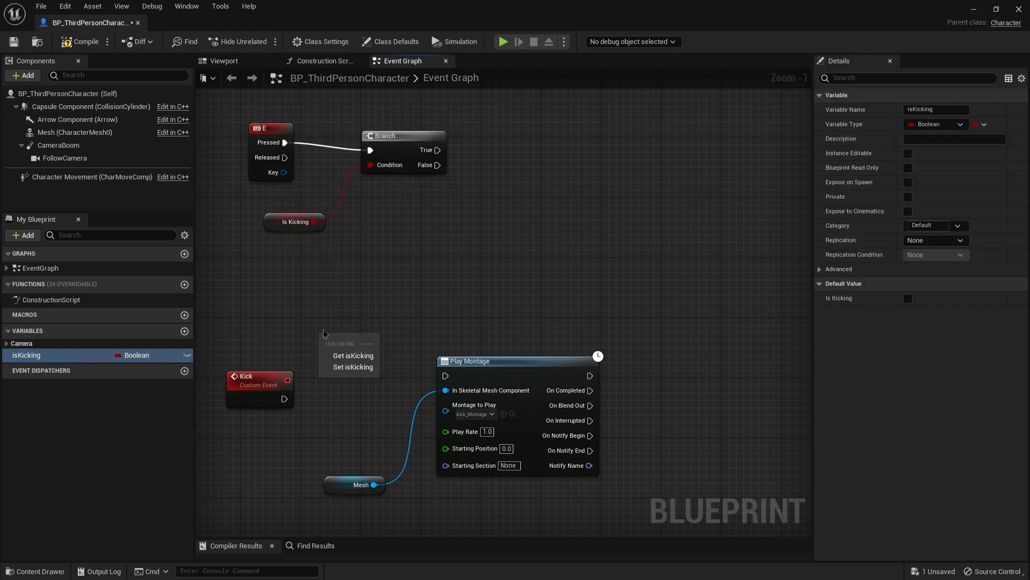
left_click(353, 366)
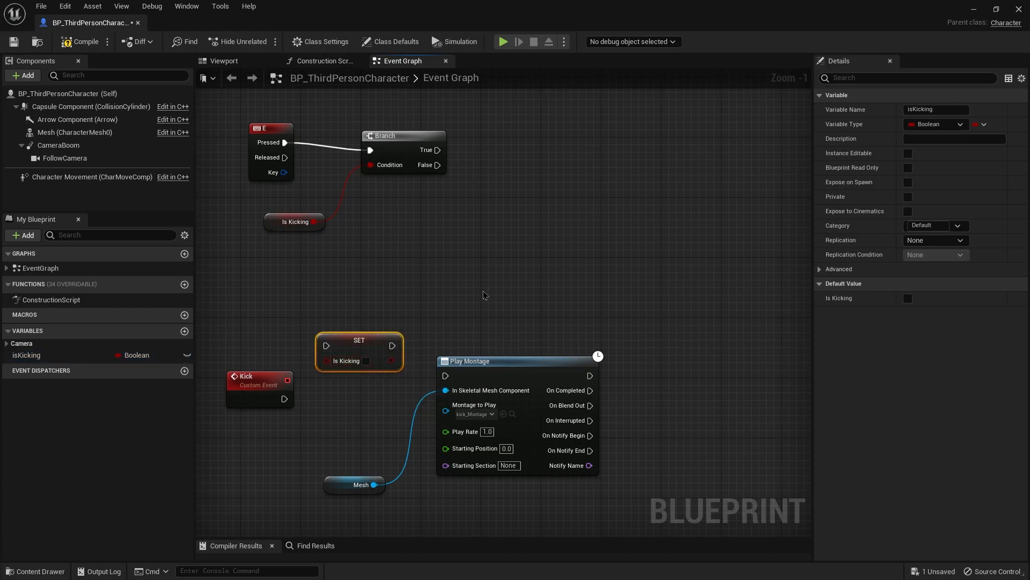
left_click_drag(570, 516, 384, 468)
left_click_drag(496, 369, 526, 384)
Connect the Kick event through the SET node to Play Montage's execution input, with Is Kicking enabled on the SET node.
right_click_drag(371, 424, 363, 320)
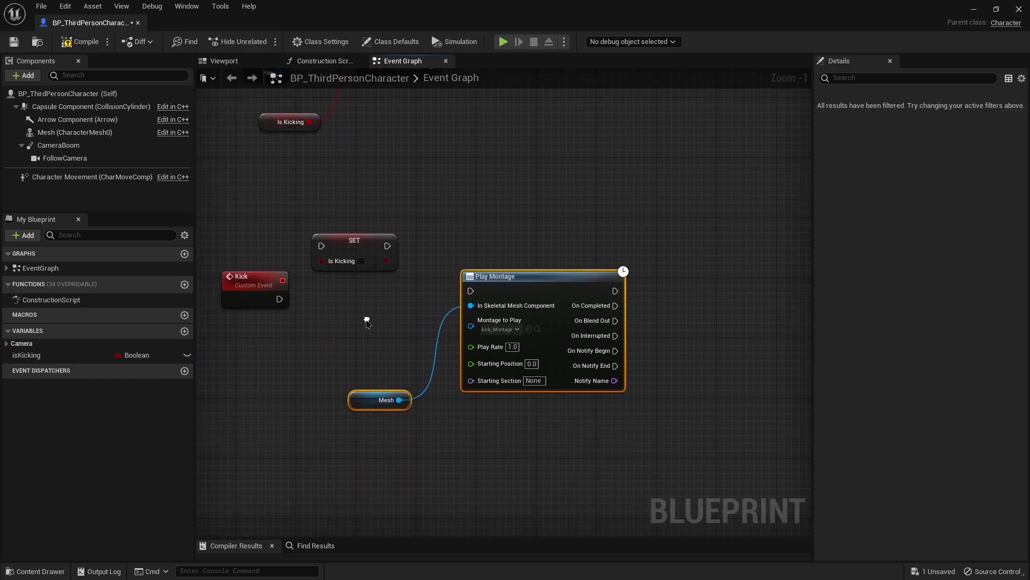
left_click_drag(279, 298, 321, 246)
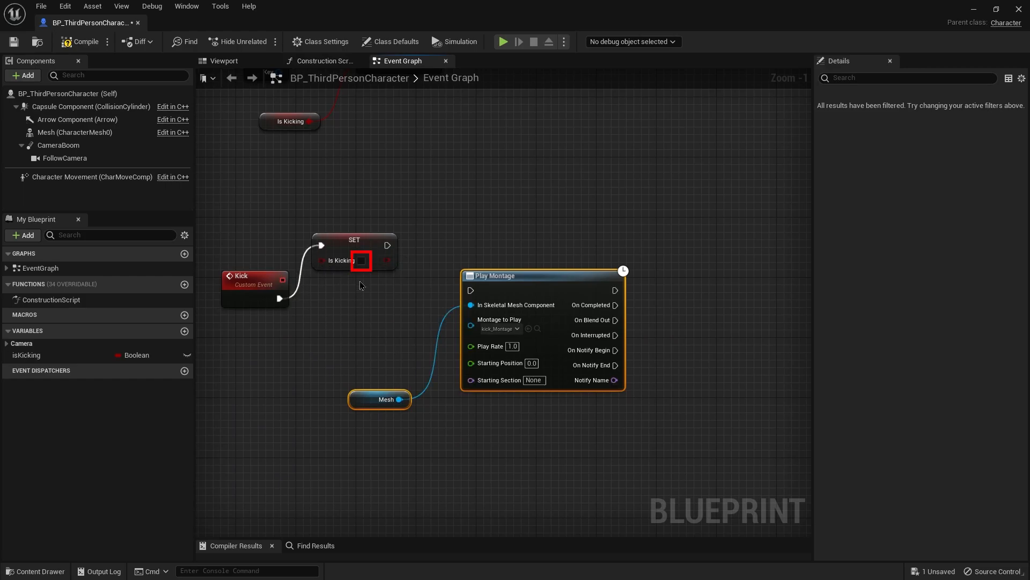
left_click(361, 261)
left_click_drag(388, 245, 470, 290)
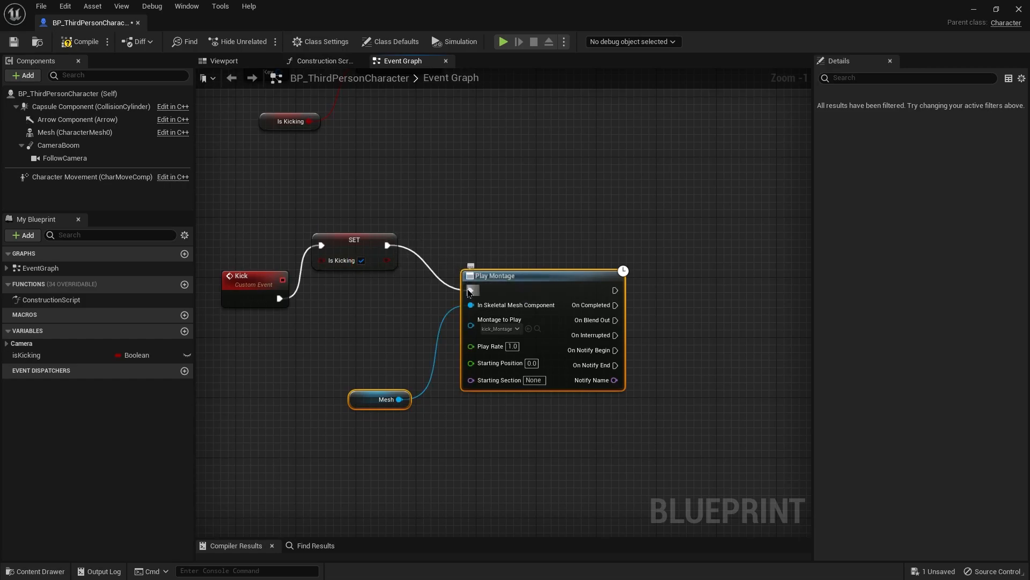
Add a second Set isKicking node just after the Play Montage node, leaving Is Kicking unchecked.
right_click_drag(689, 252, 671, 283)
left_click(492, 504)
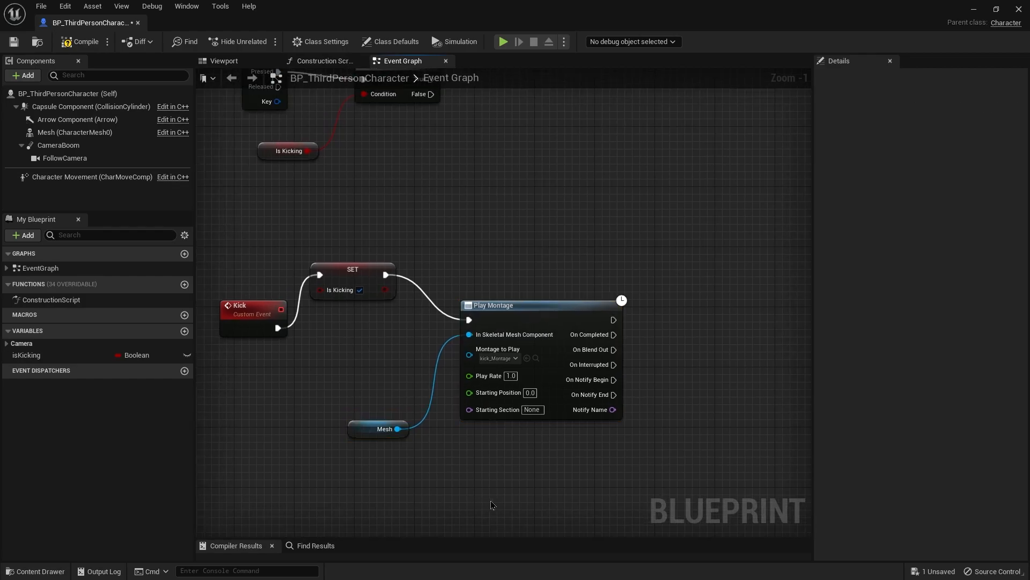
left_click_drag(46, 355, 660, 279)
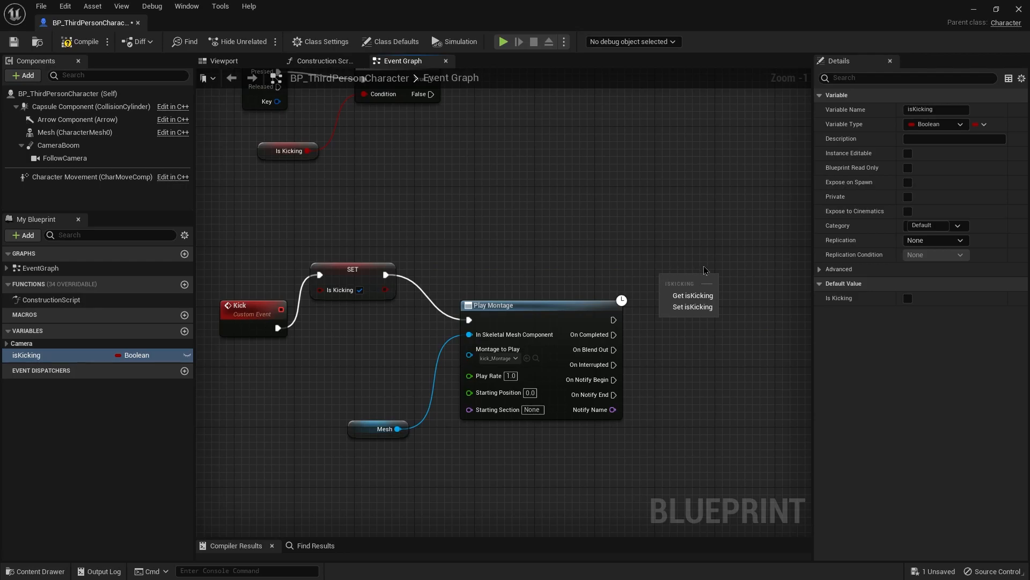
left_click(693, 306)
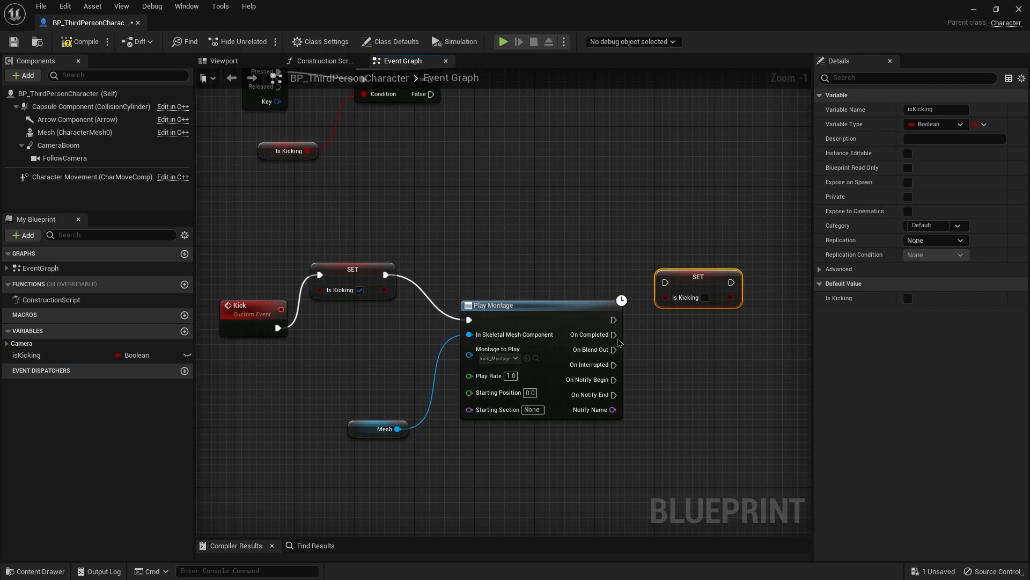
Connect Play Montage's On Completed output to the second SET node, which has Is Kicking unchecked, and save.
left_click_drag(613, 334, 665, 283)
key("ctrl+s")
Add a call to the Kick event from the Branch's False output, compile the Blueprint and save it.
right_click_drag(520, 203, 538, 292)
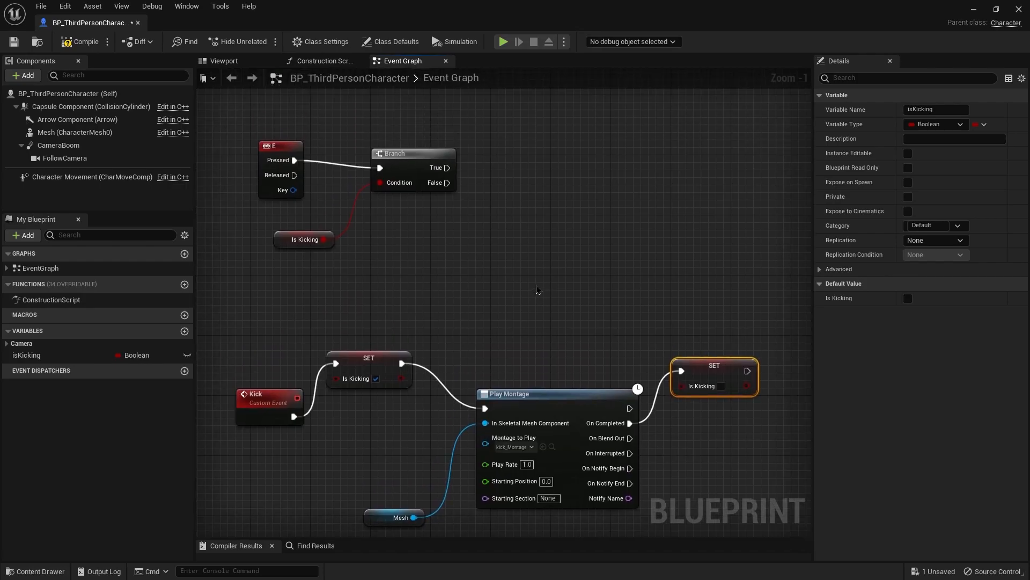
left_click_drag(447, 183, 519, 174)
type("kick")
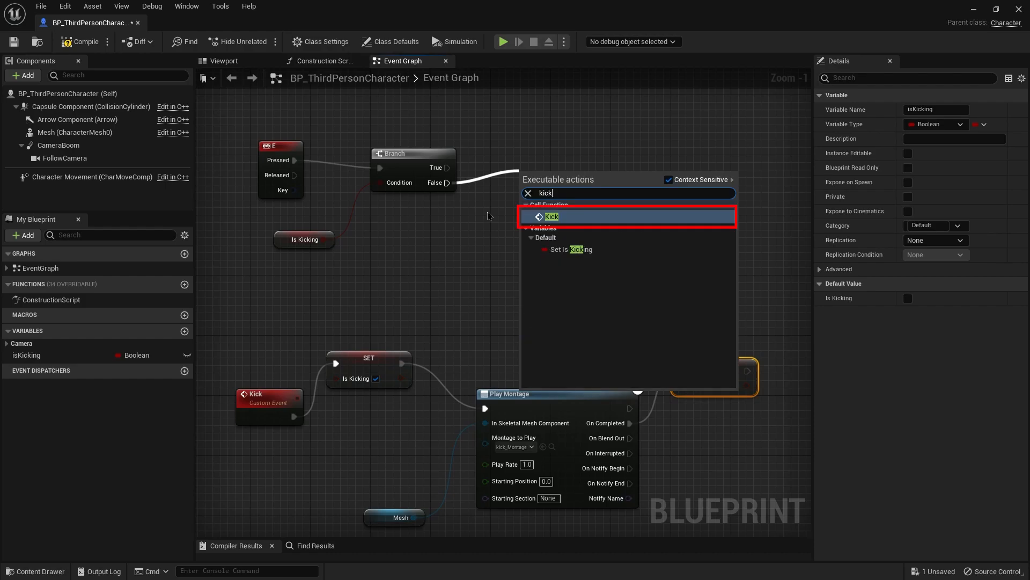
key("Return")
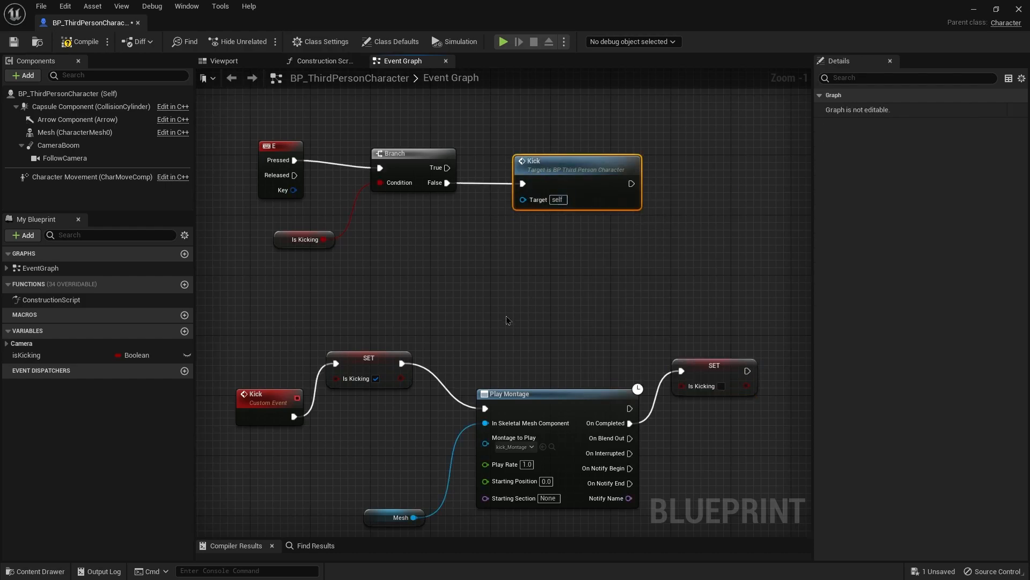
right_click_drag(489, 308, 519, 294)
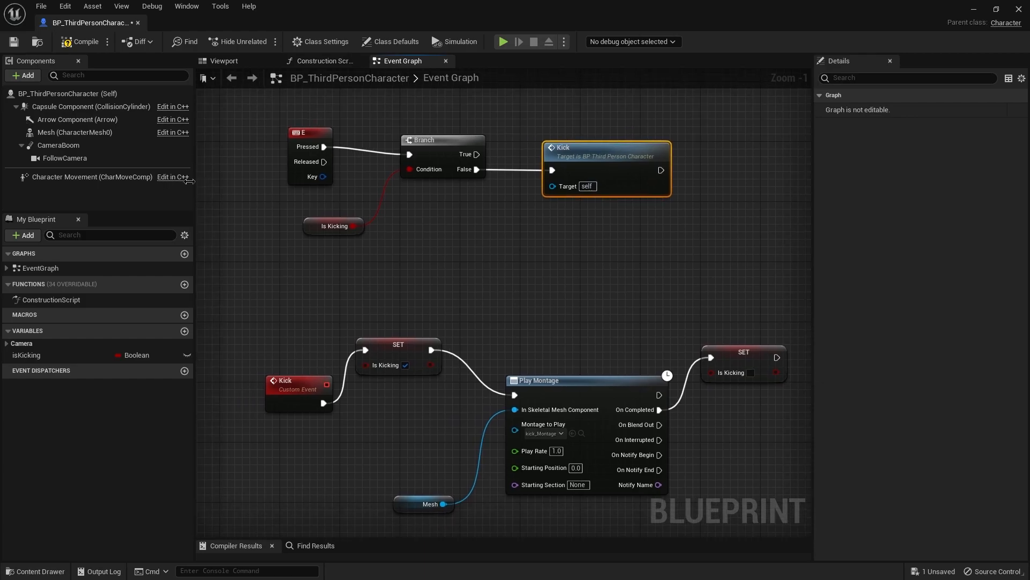
left_click(79, 41)
left_click(14, 42)
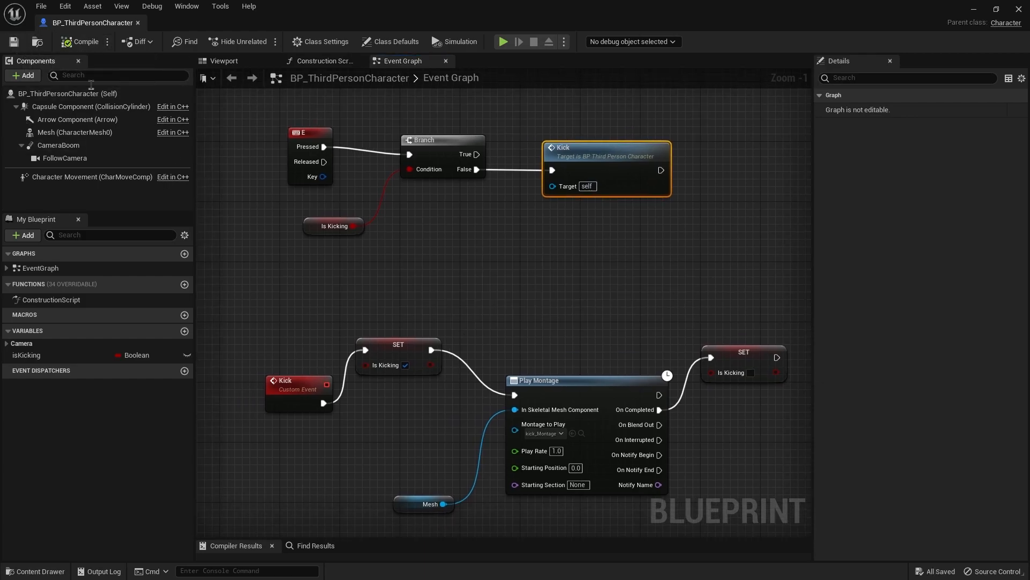
Play-test DemoMap by running the character to the purple ball and trying the kick, ending the play session when done.
left_click(974, 9)
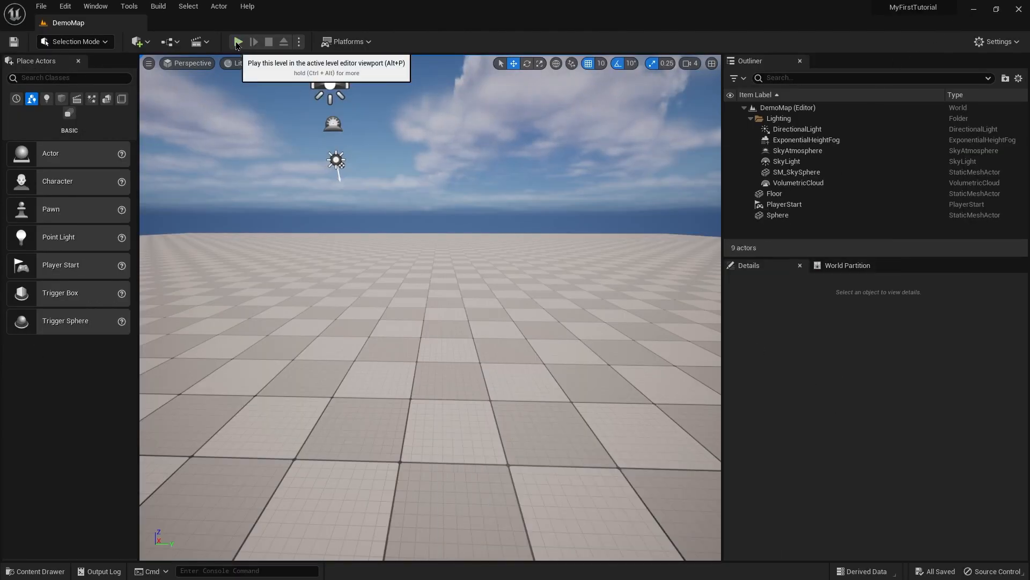
left_click(238, 45)
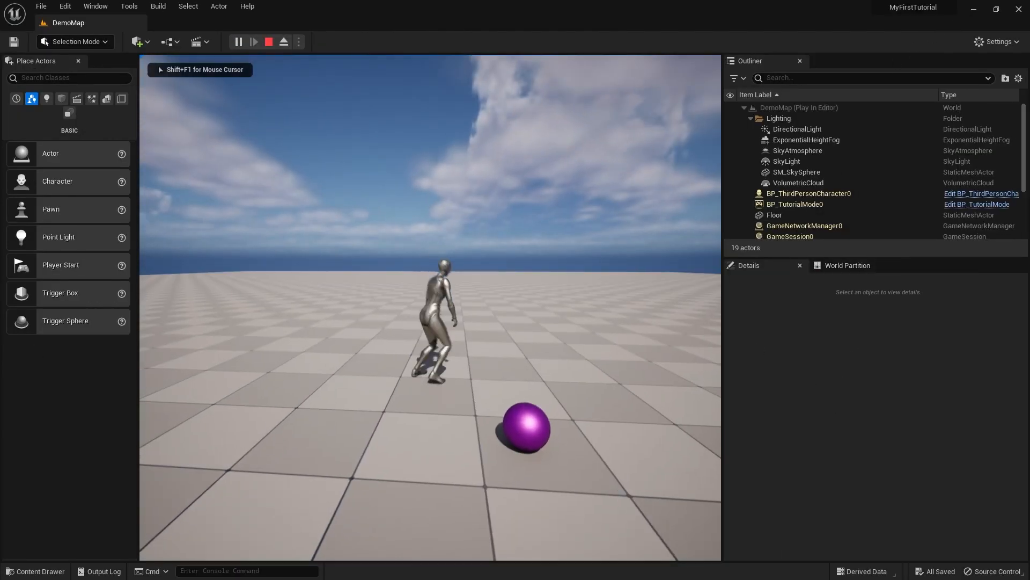
key("w")
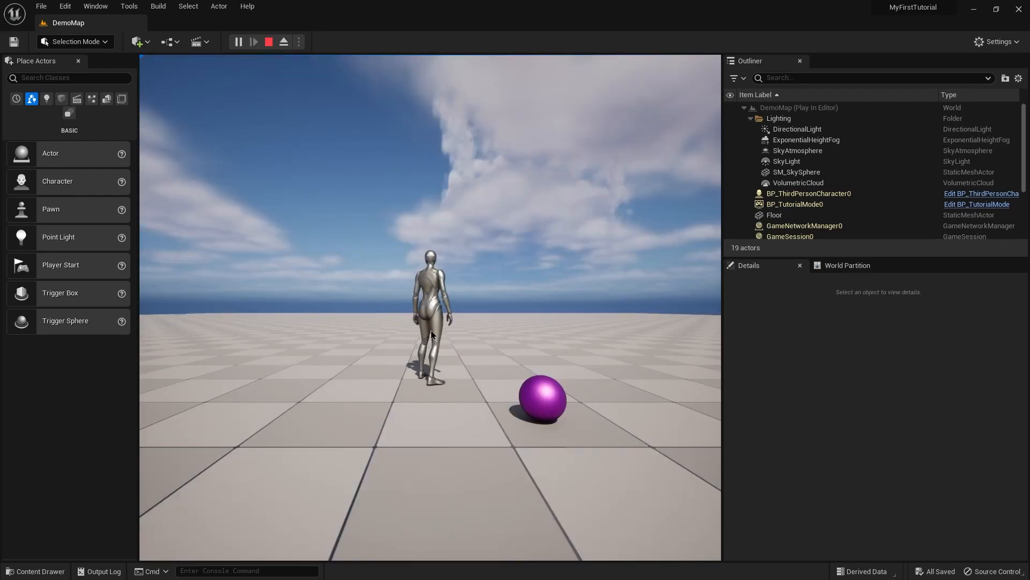
key("w")
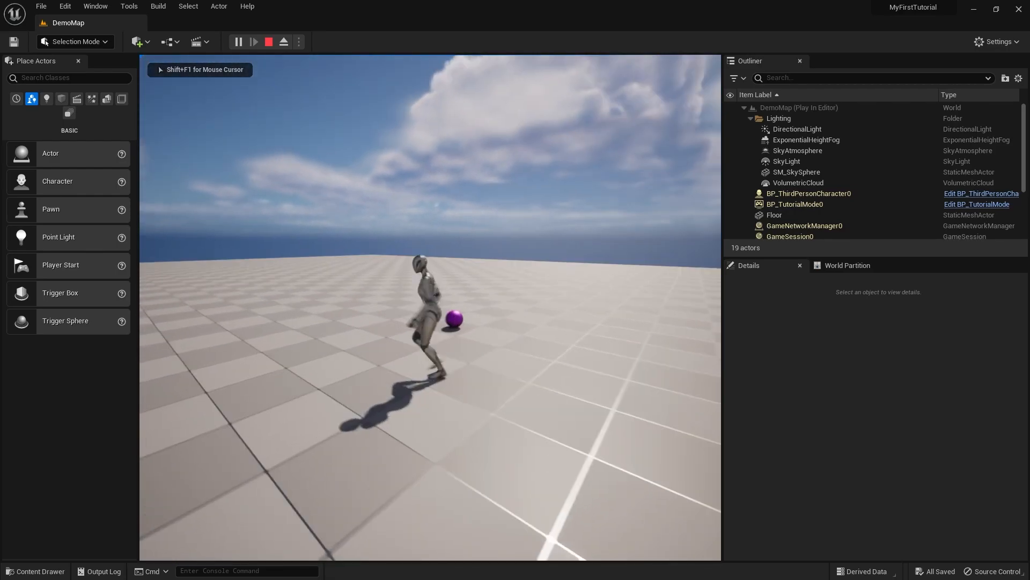
key("d")
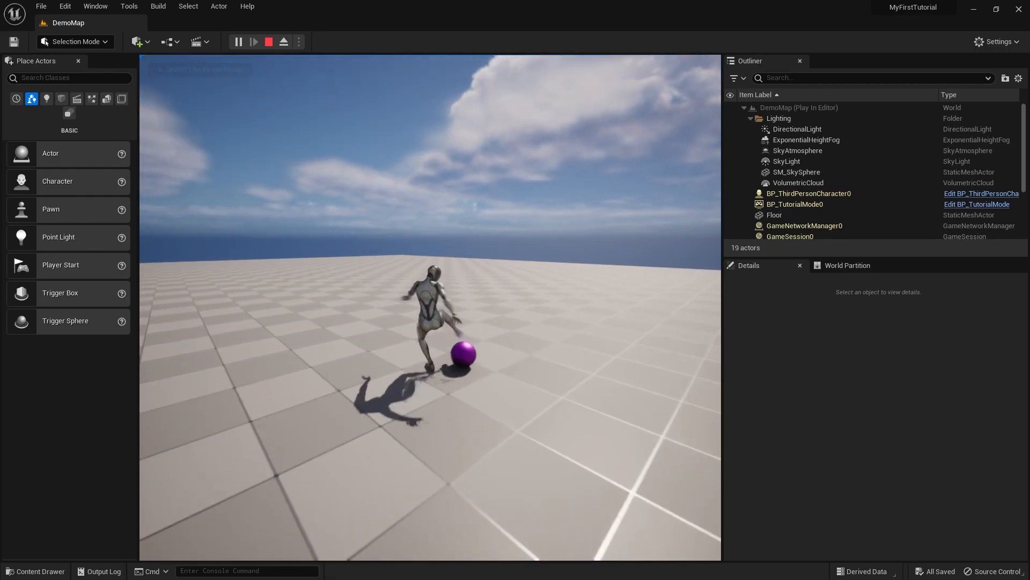
key("space")
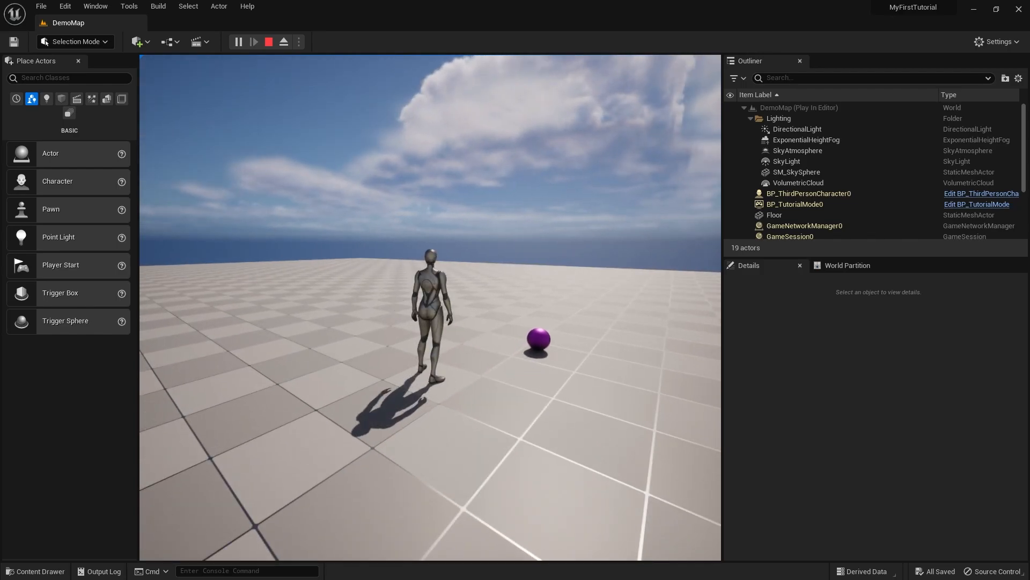
key("Escape")
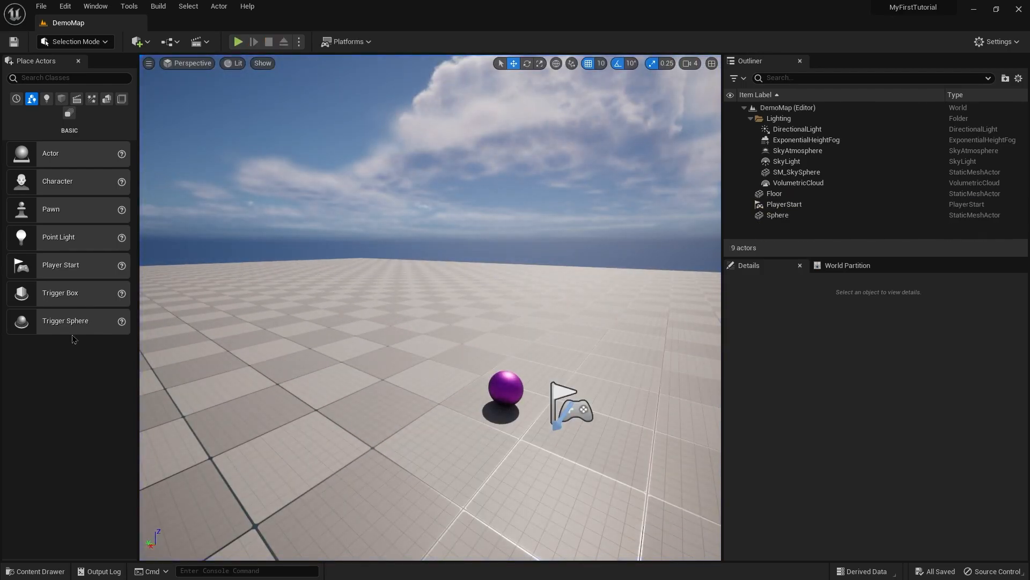
Reopen the BP_ThirdPersonCharacter Blueprint from the ThirdPerson Blueprints folder and show the character in its viewport.
left_click(32, 571)
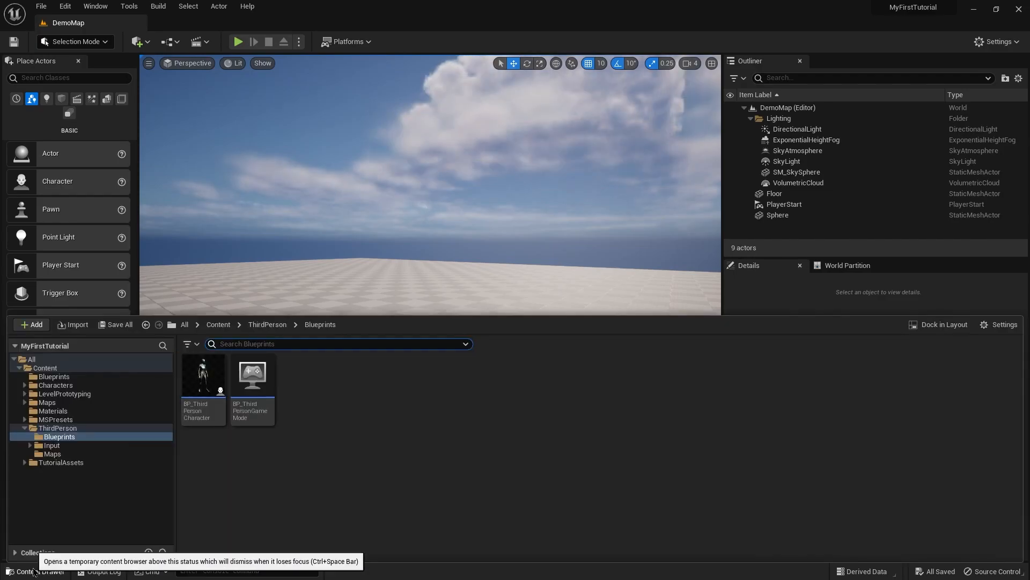
left_click(216, 390)
double_click(217, 391)
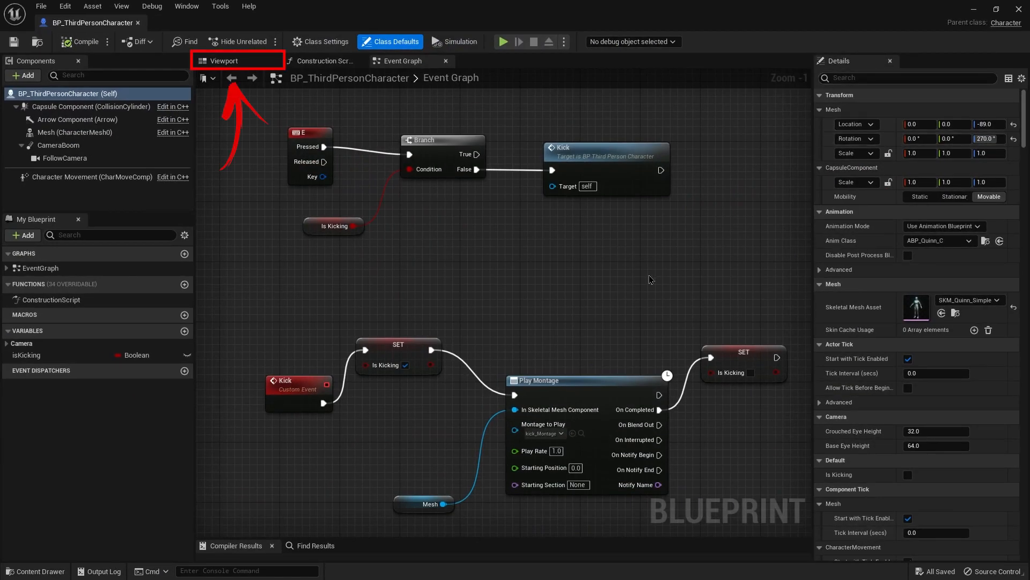
left_click(257, 63)
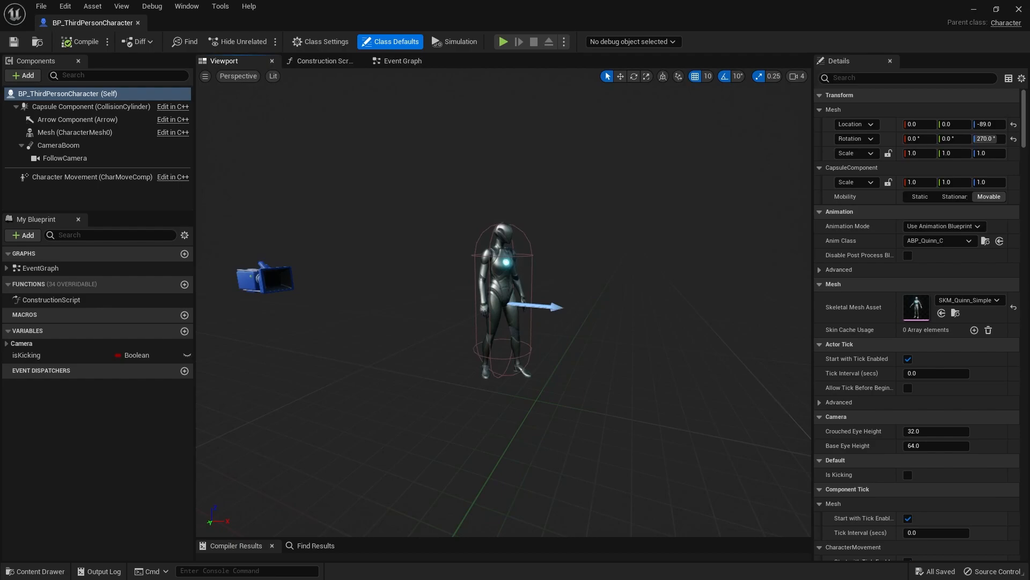
key("ctrl+f")
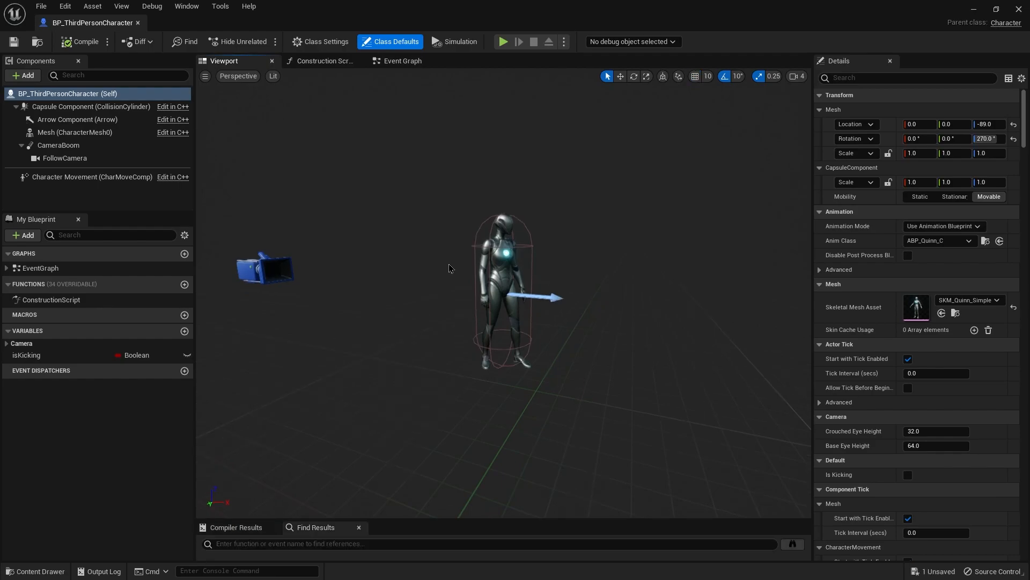
Add a basic-shape Sphere component to the character, keeping the default name Sphere.
left_click(30, 76)
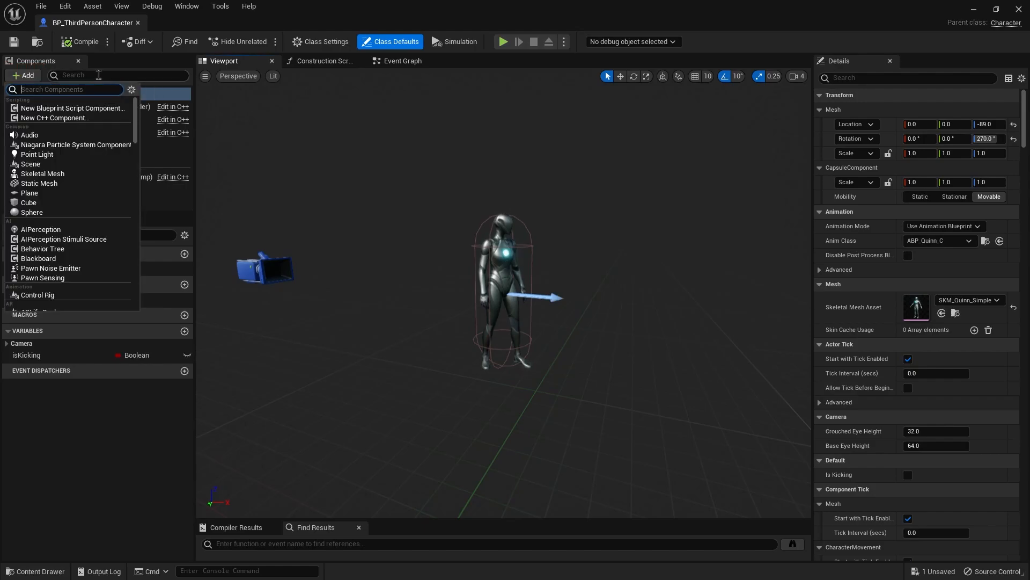
type("sphere")
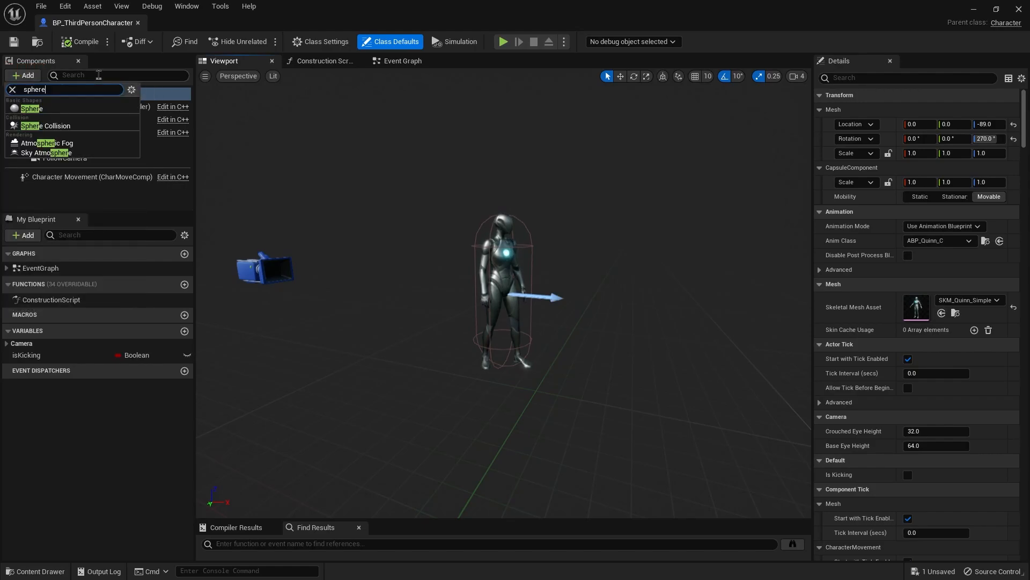
left_click(67, 109)
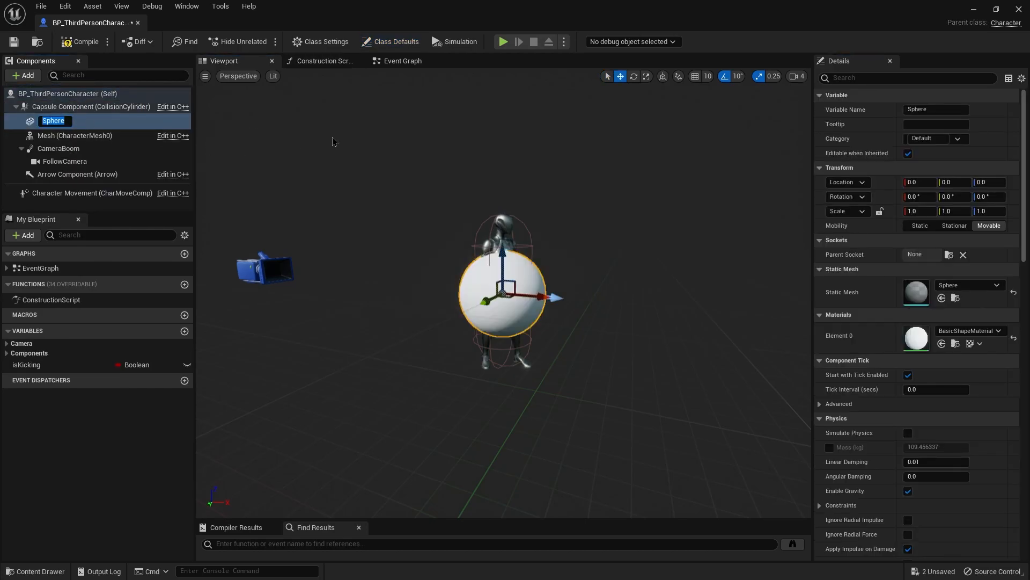
key("Return")
Set the Sphere component's scale to 0.4 on all three axes and save.
left_click(926, 211)
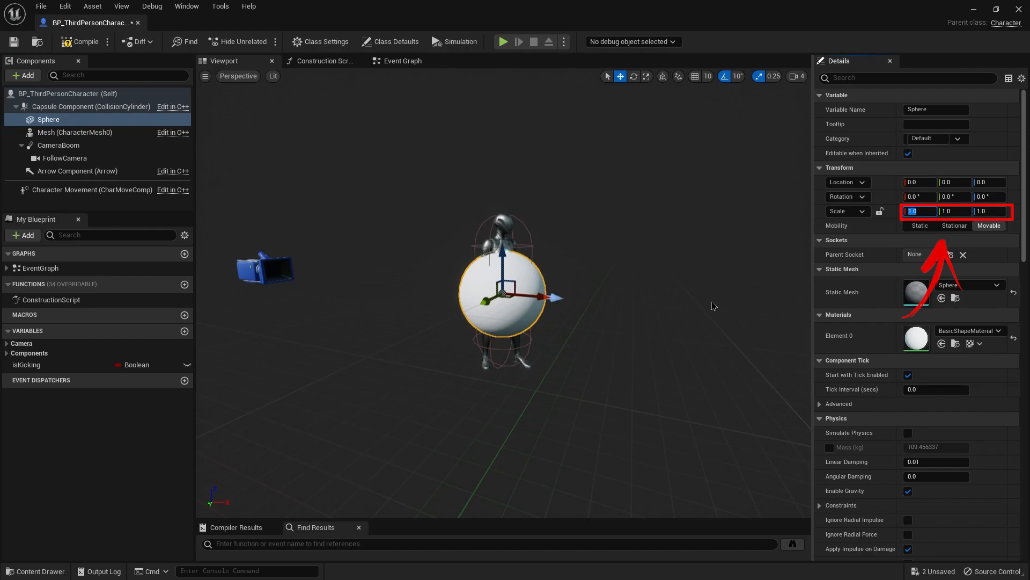
type(".4")
key("Tab")
type(".")
key("Tab")
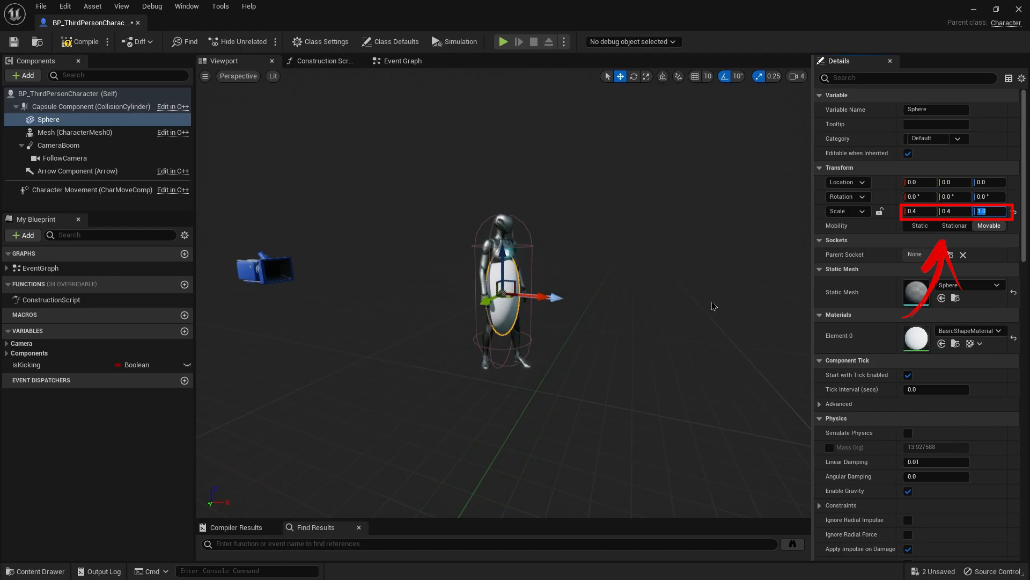
type("0.4")
key("Tab")
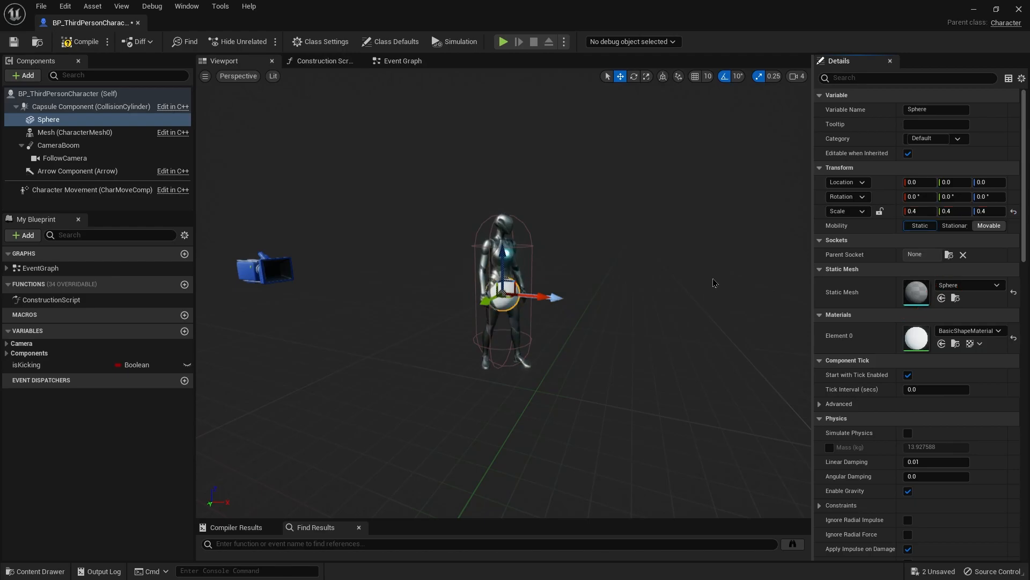
key("ctrl+s")
Make the Sphere a child of the character's Mesh and set its parent socket to the foot_r bone.
mouse_move(48, 119)
left_mouse_down()
mouse_move(226, 115)
mouse_move(227, 132)
mouse_move(103, 134)
left_mouse_up()
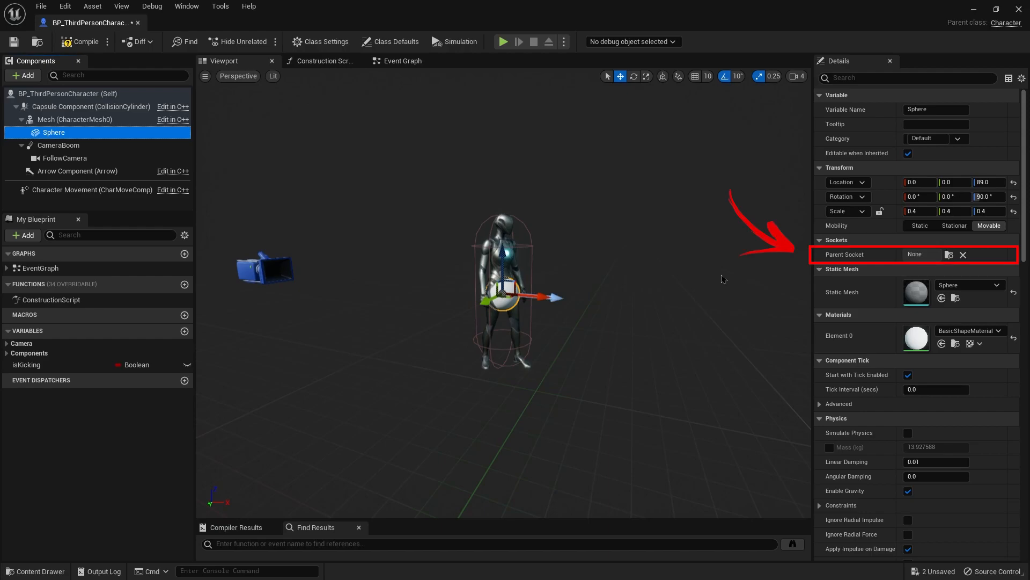
left_click(949, 255)
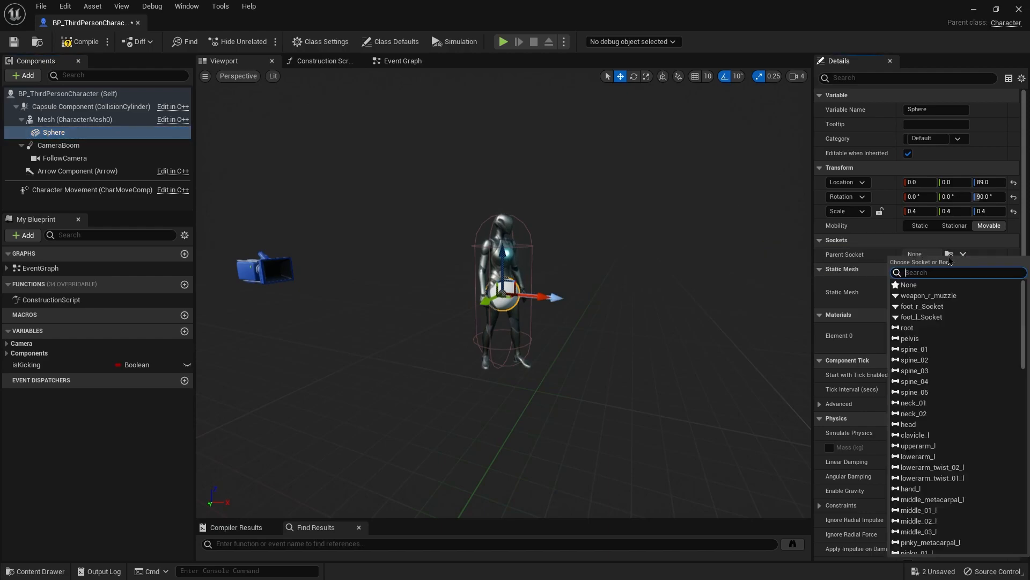
type("foot")
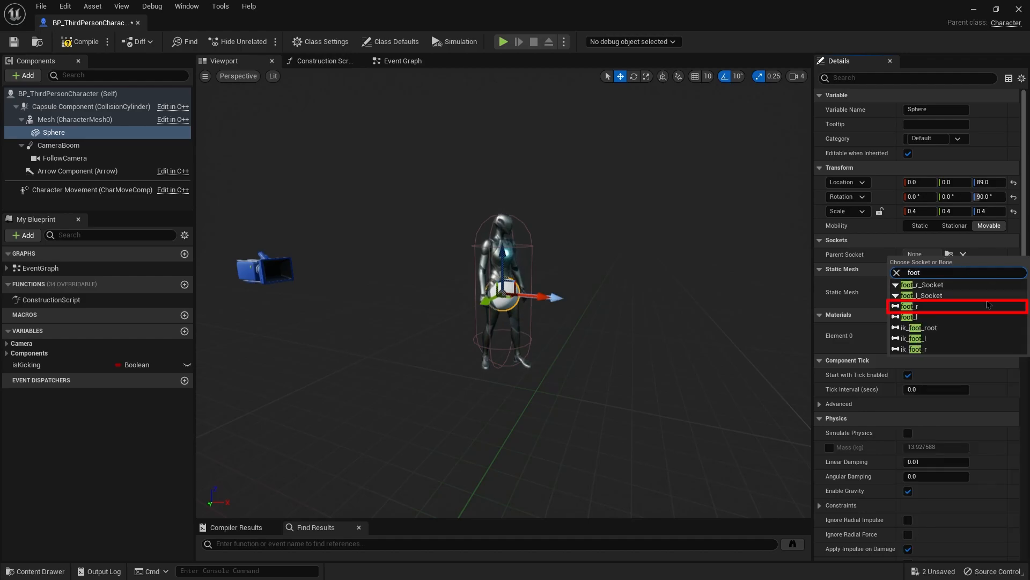
left_click(991, 307)
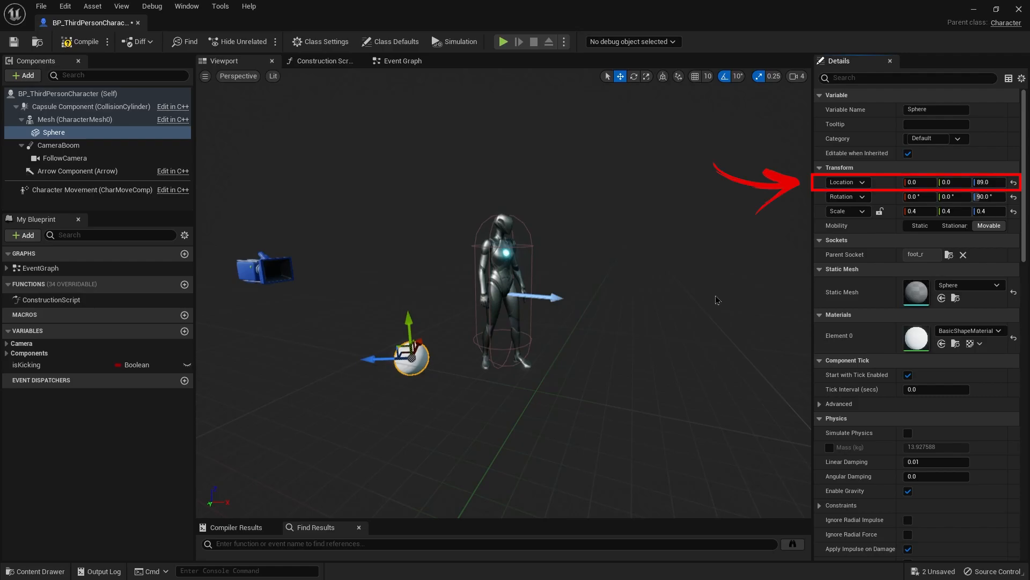
Set the Sphere's location to X -8, Y -33, Z -3 and save the Blueprint.
left_click(919, 183)
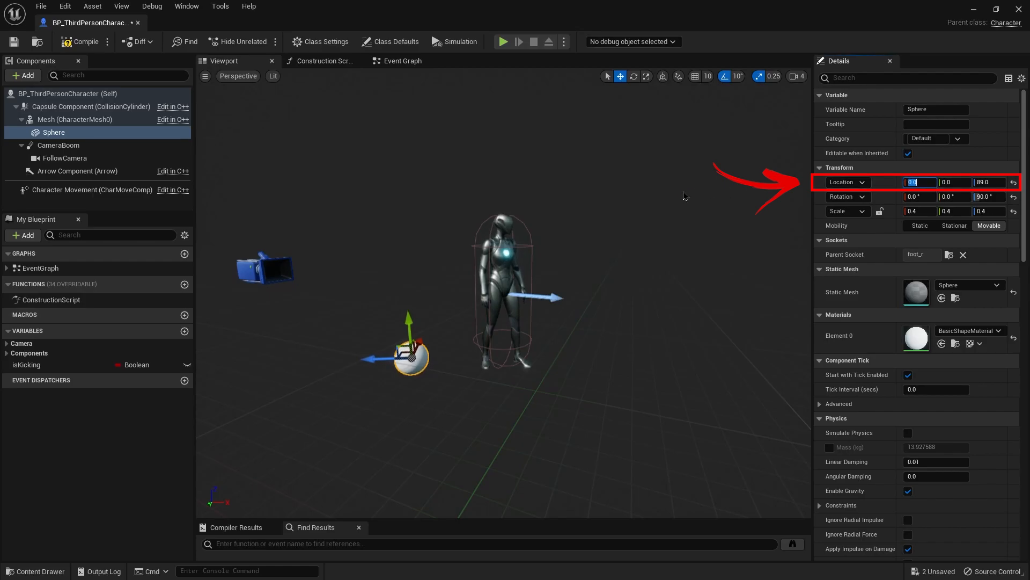
type("-8")
key("Tab")
type("-33")
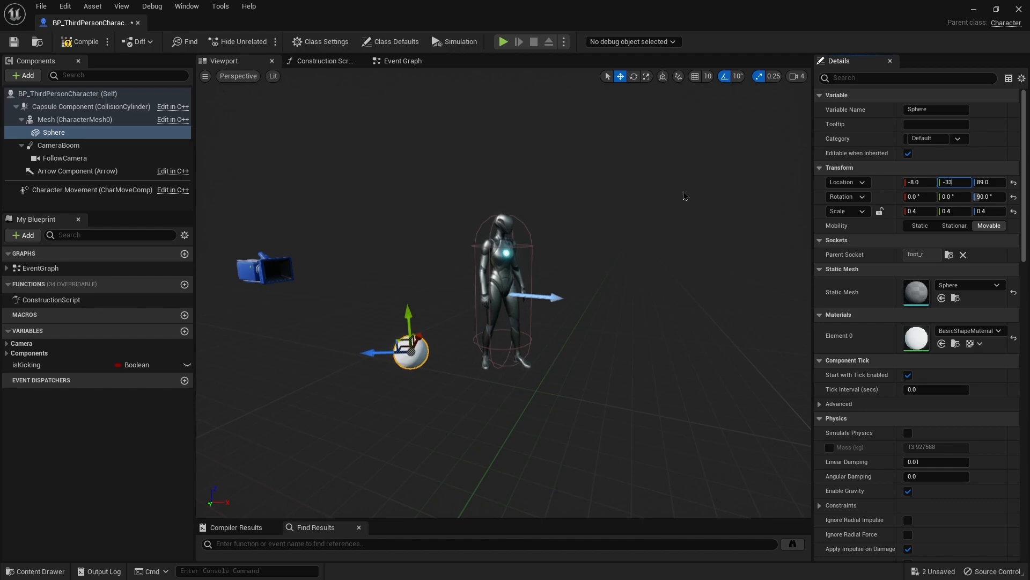
key("Tab")
type("-3")
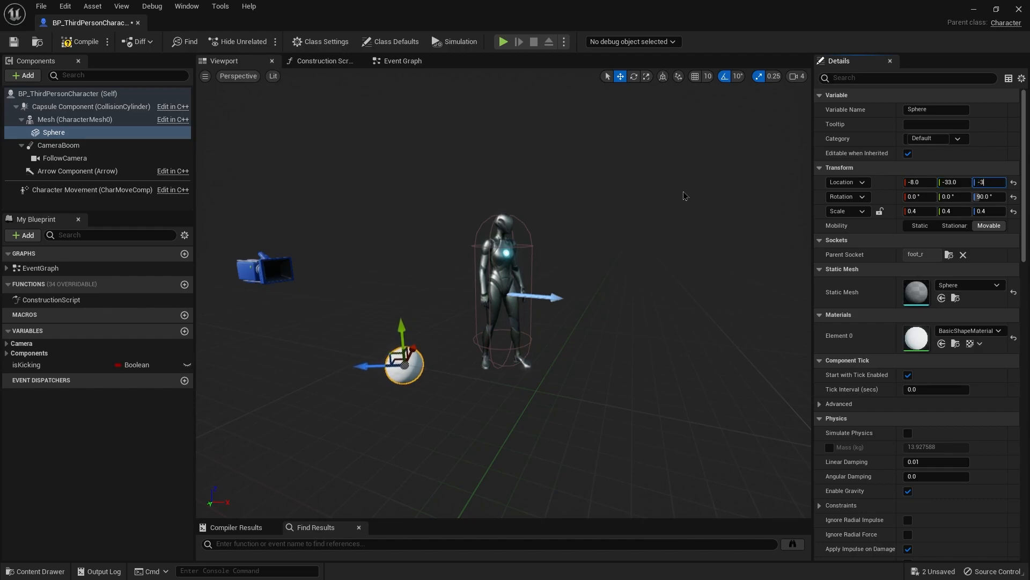
key("Tab")
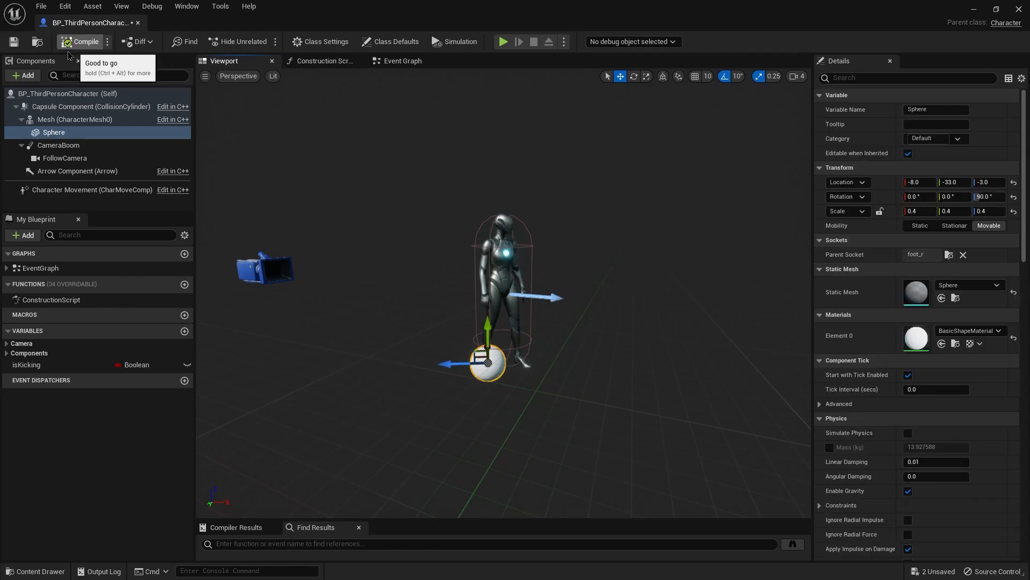
left_click(15, 42)
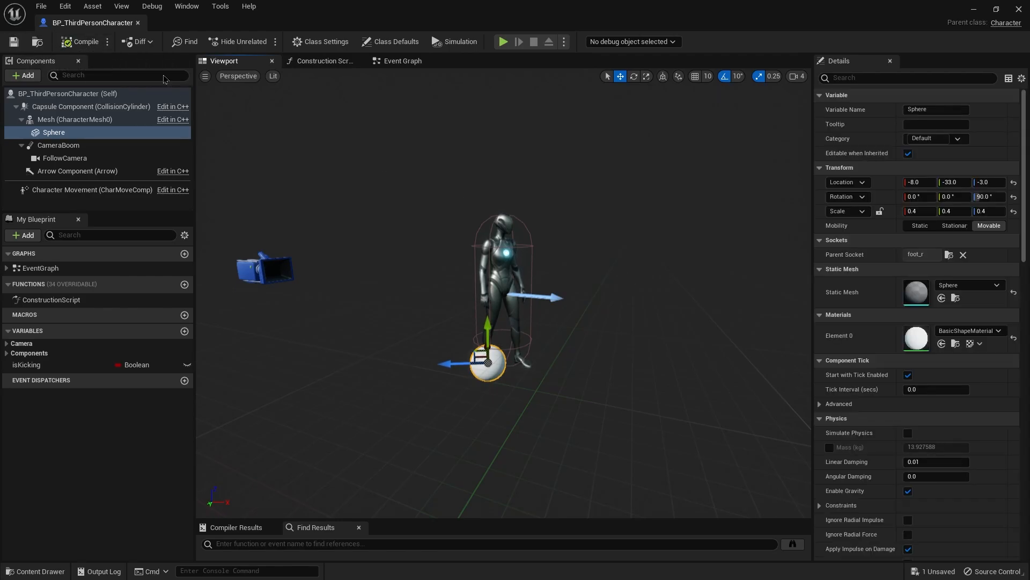
Play-test DemoMap with the sphere attached to the character's foot, moving the character up to the purple ball.
left_click(975, 10)
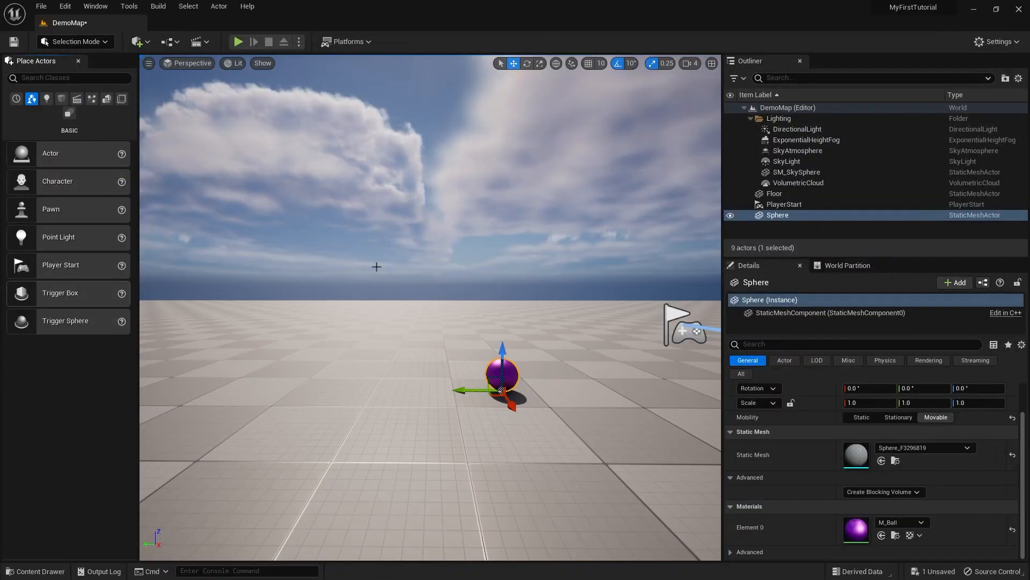
left_click(239, 42)
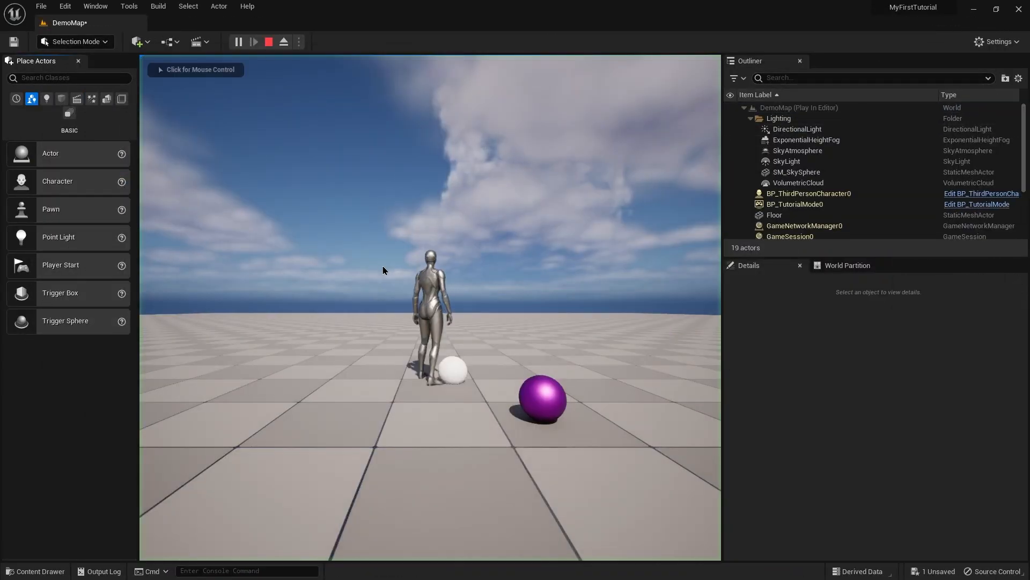
key("w")
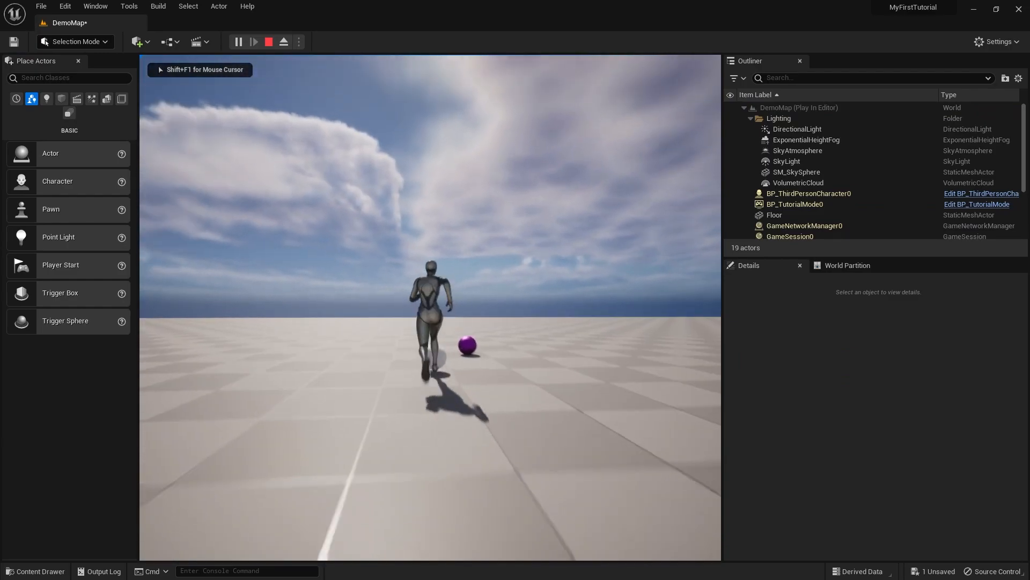
key("s")
key("d")
key("w")
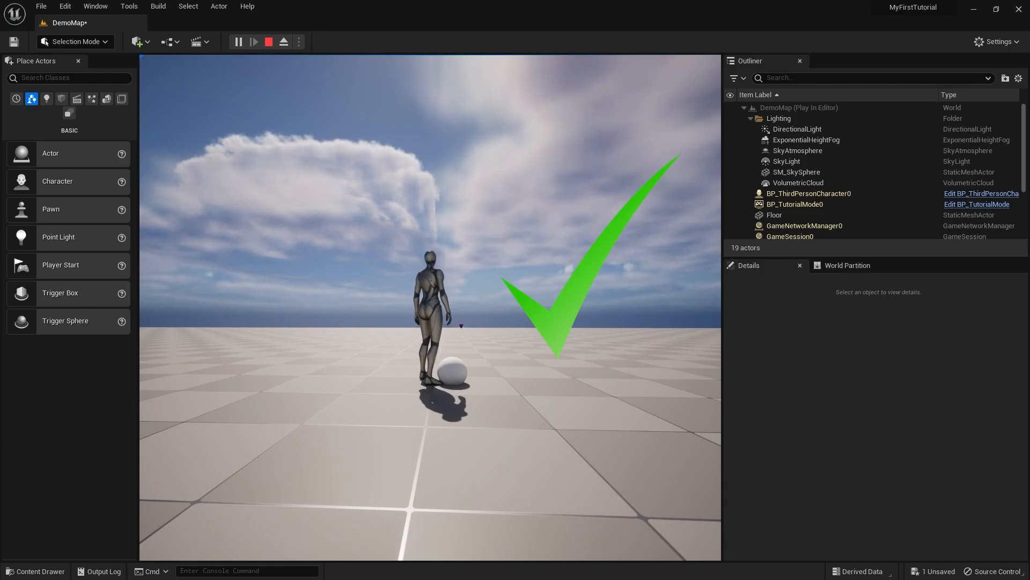
Stop the play-test and create a new material named M_Foot in the Materials folder.
key("Escape")
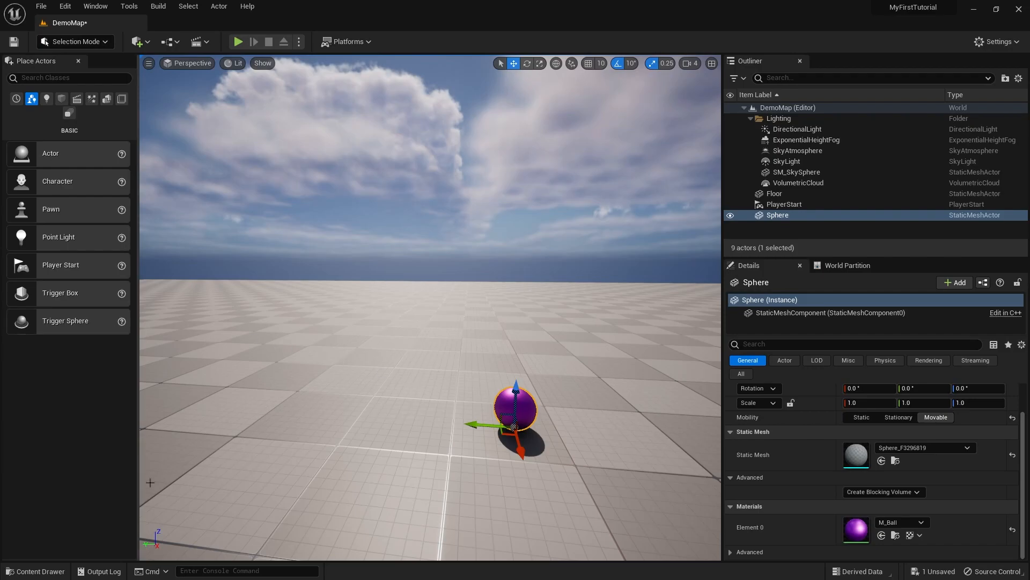
left_click(36, 572)
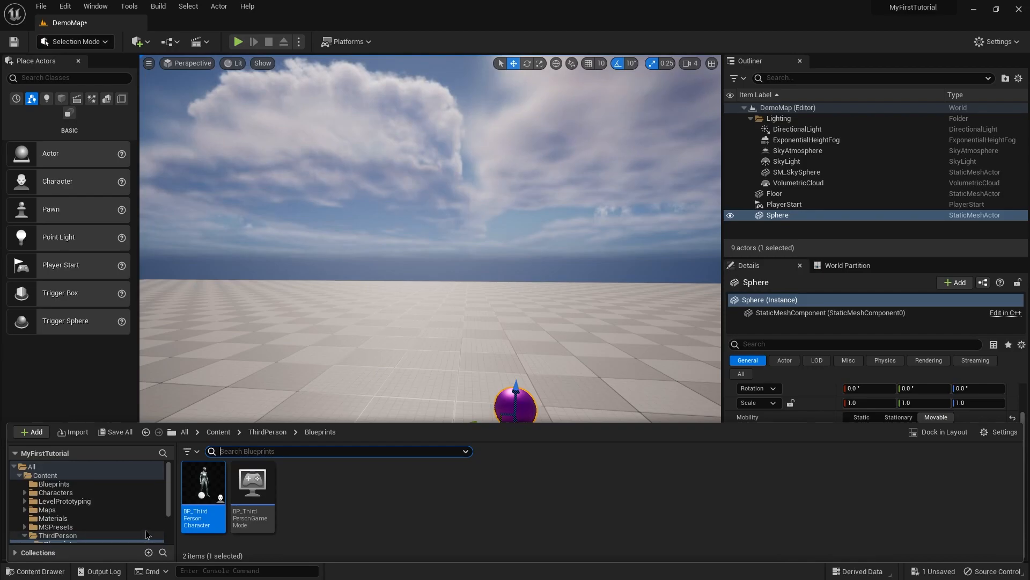
left_click(72, 520)
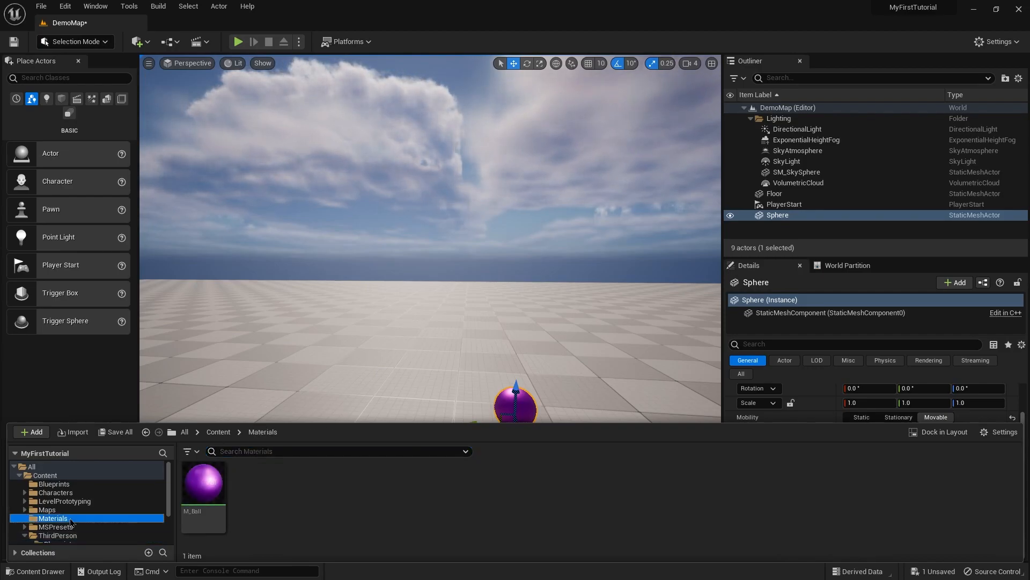
right_click(275, 495)
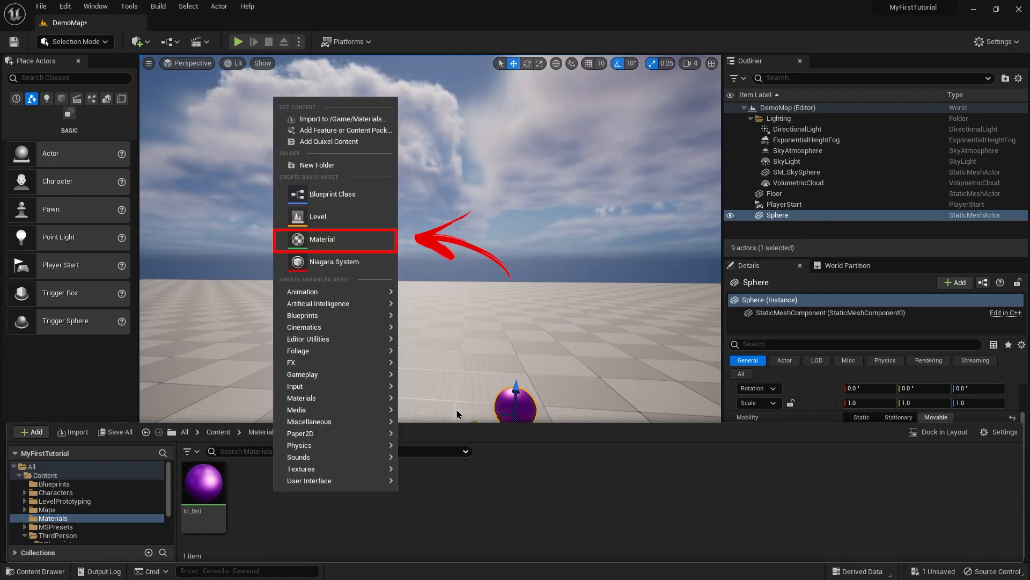
left_click(359, 238)
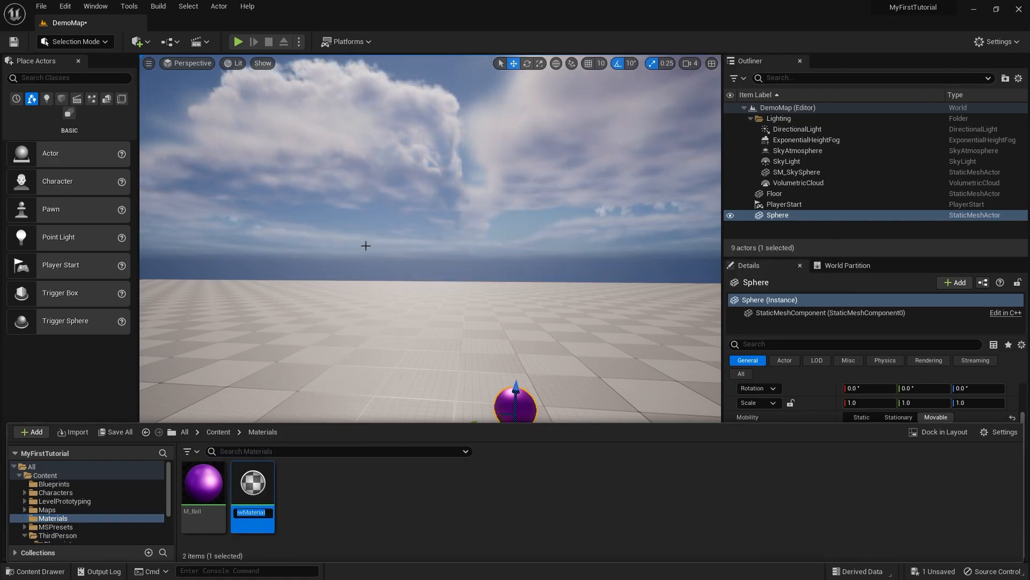
type("M_Foot")
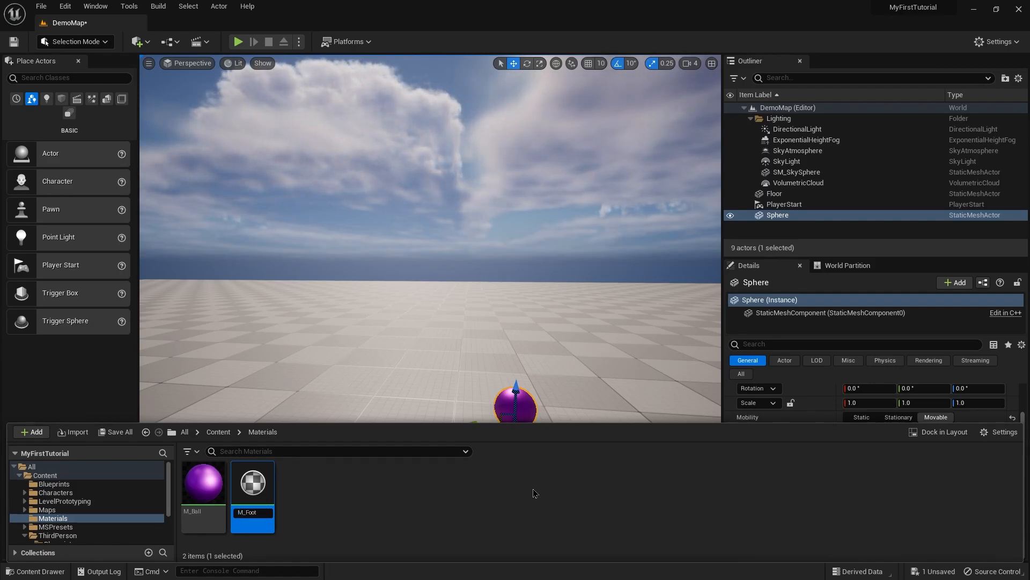
key("Return")
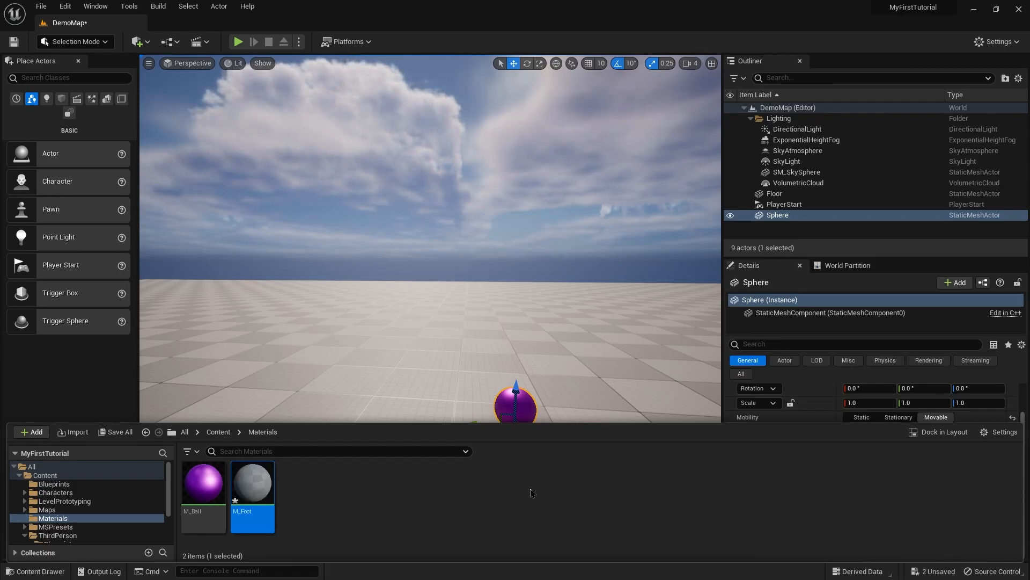
Open the M_Foot material and set its Blend Mode to Translucent.
double_click(265, 481)
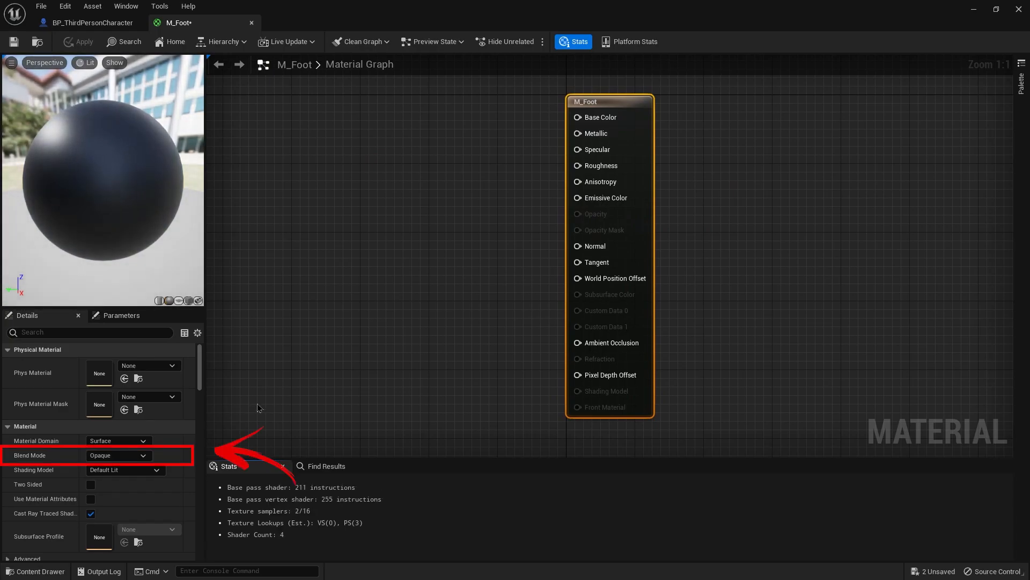
left_click(142, 456)
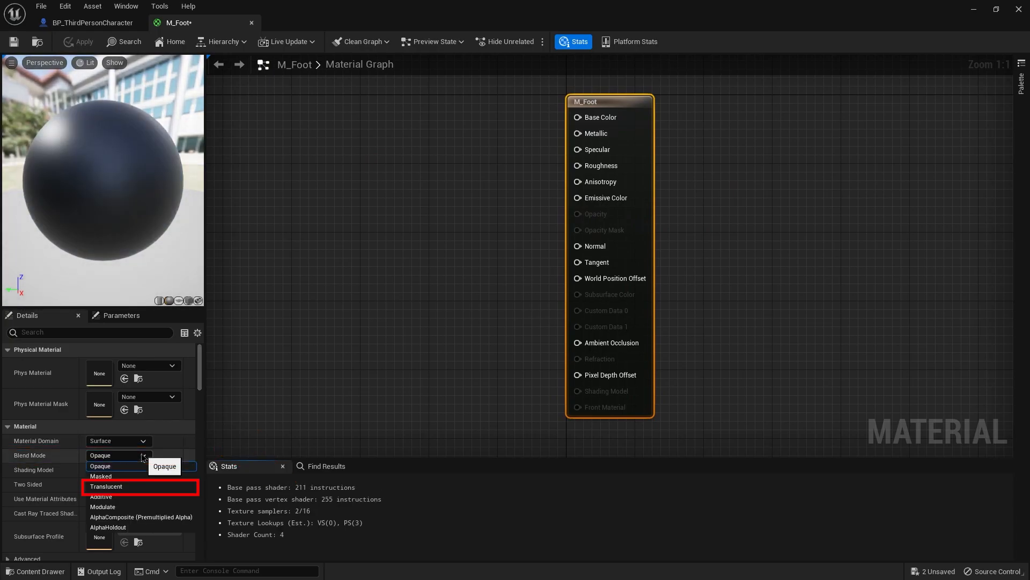
left_click(151, 486)
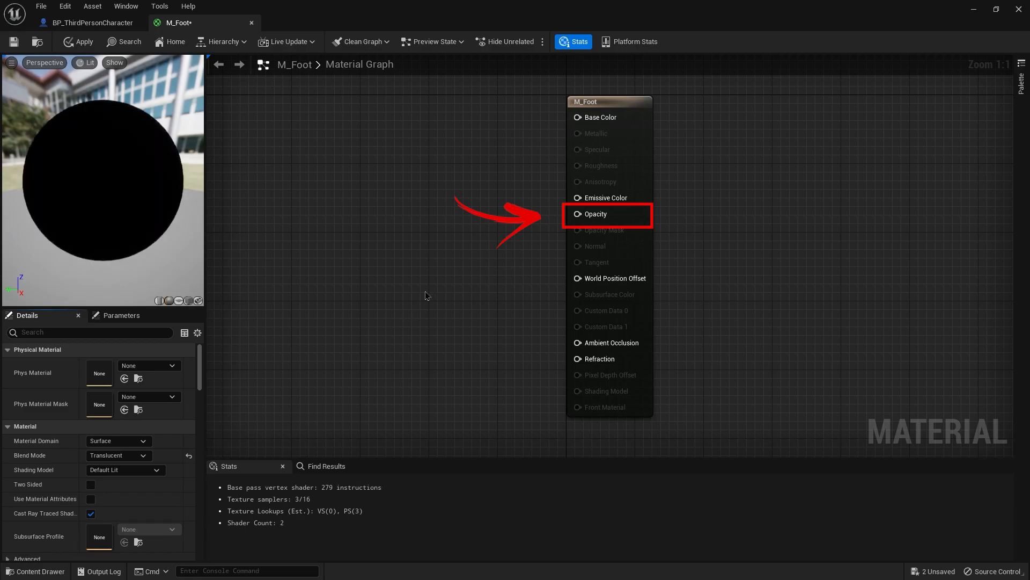
Connect a Constant node with value 0.0 to M_Foot's Opacity input, apply the changes and save the material.
left_click_drag(577, 213, 456, 234)
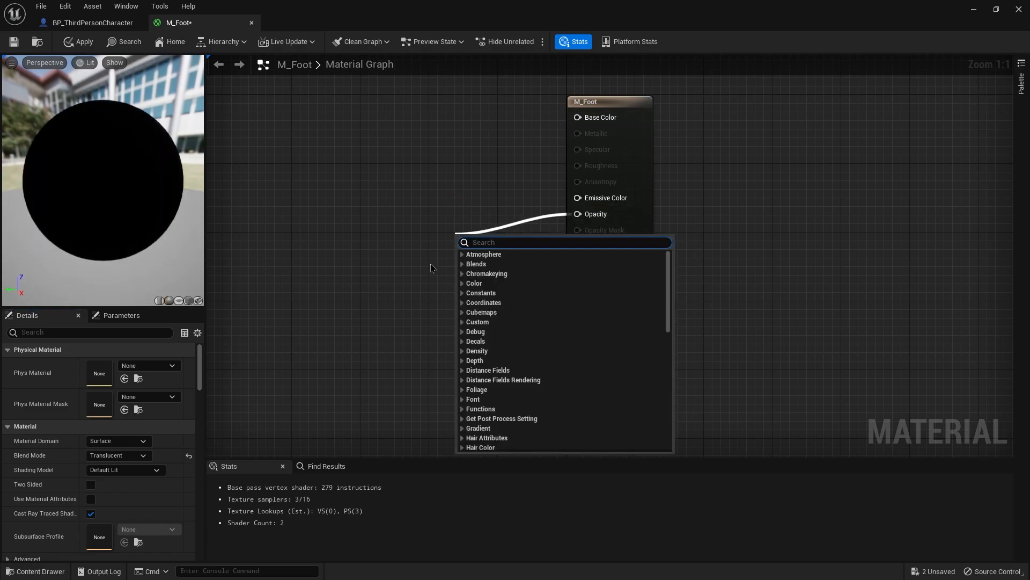
type("constant")
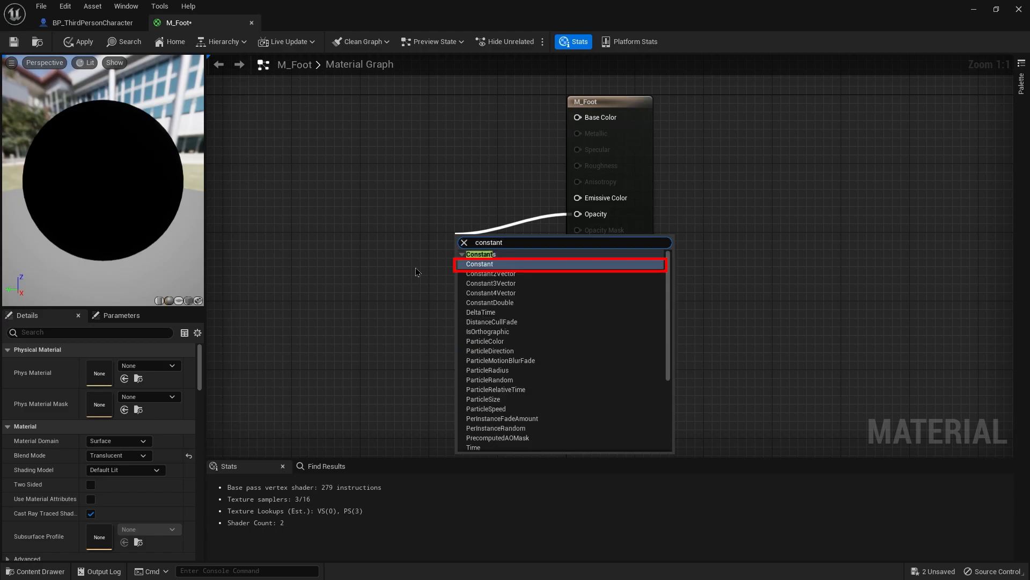
left_click(475, 265)
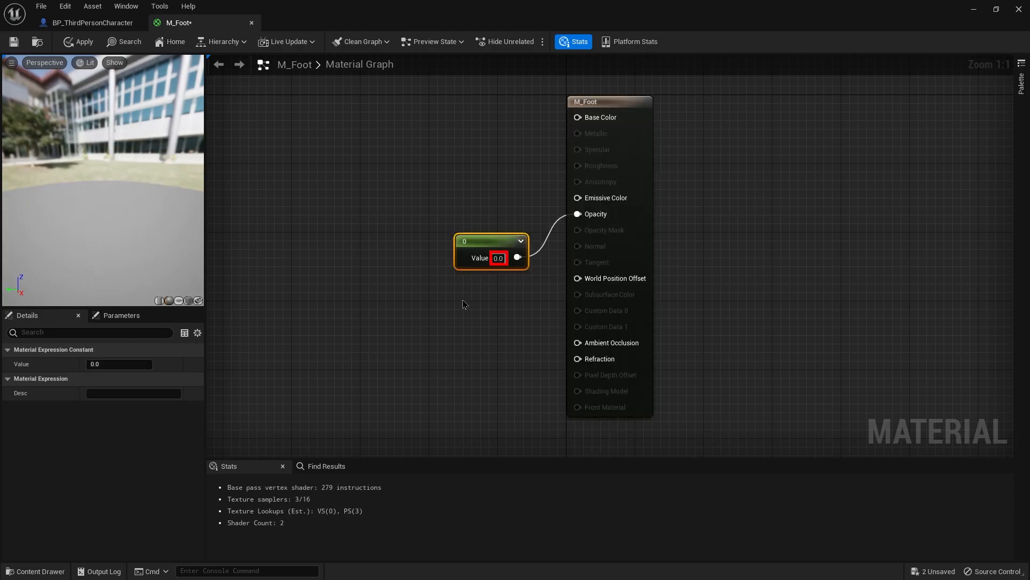
left_click(483, 320)
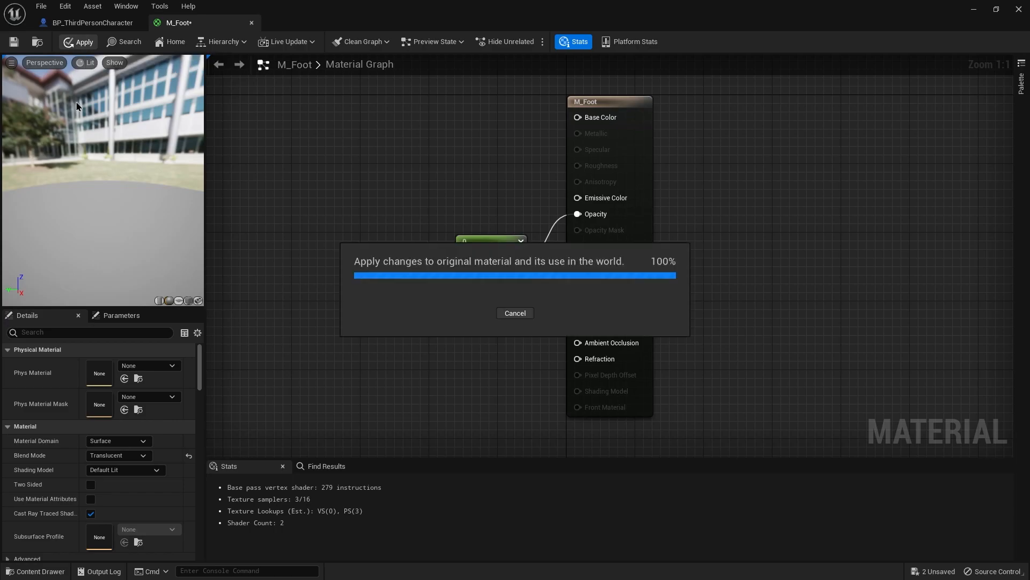
key("ctrl+s")
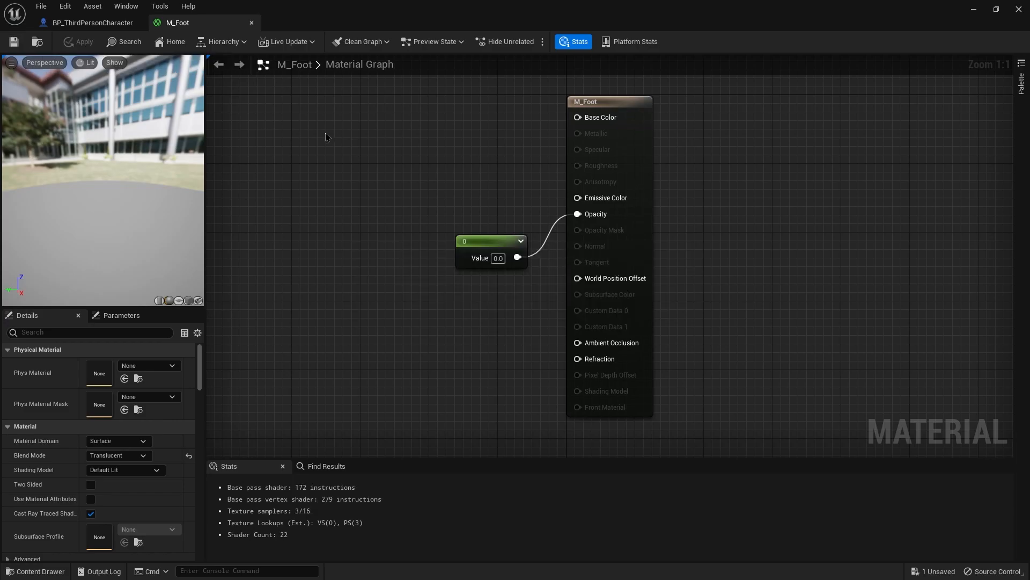
Assign the M_Foot material to the Sphere component in BP_ThirdPersonCharacter, and compile and save the Blueprint.
left_click(93, 22)
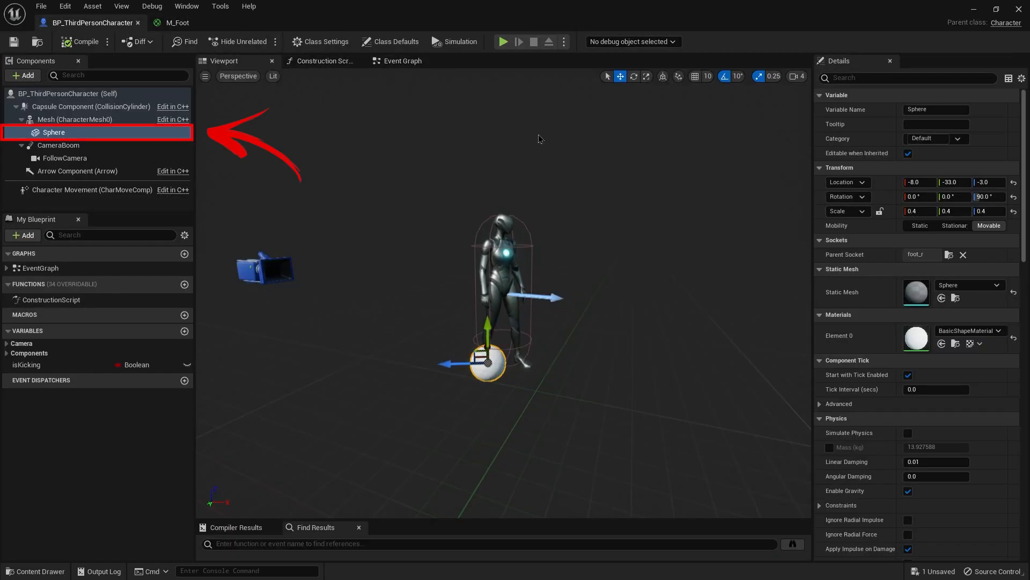
left_click(93, 134)
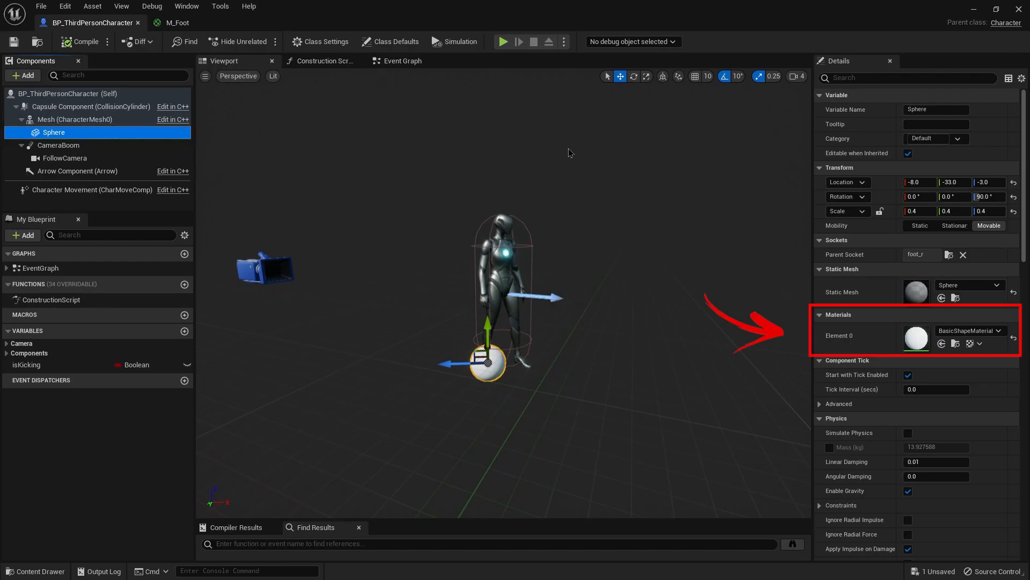
left_click(996, 331)
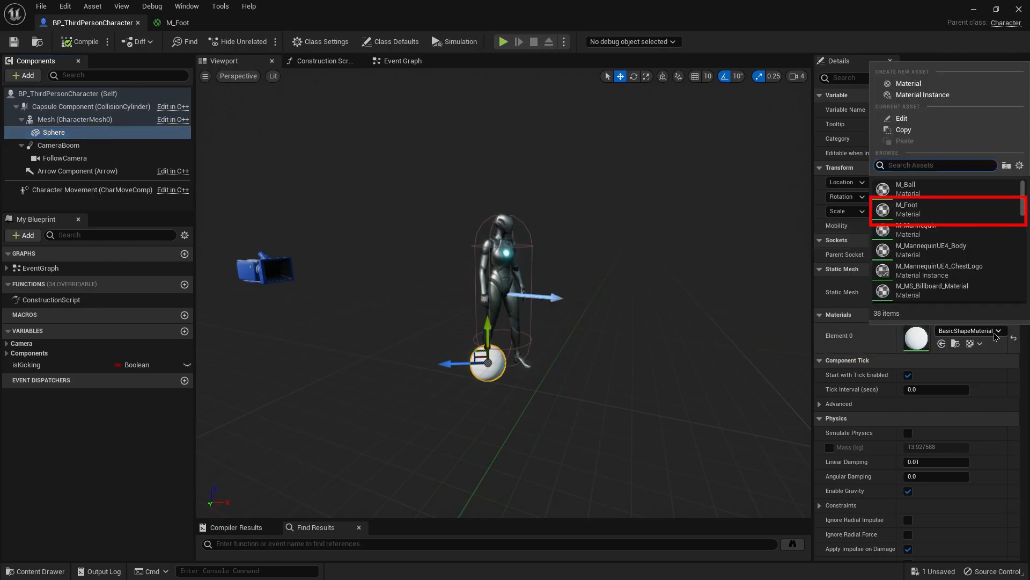
left_click(924, 216)
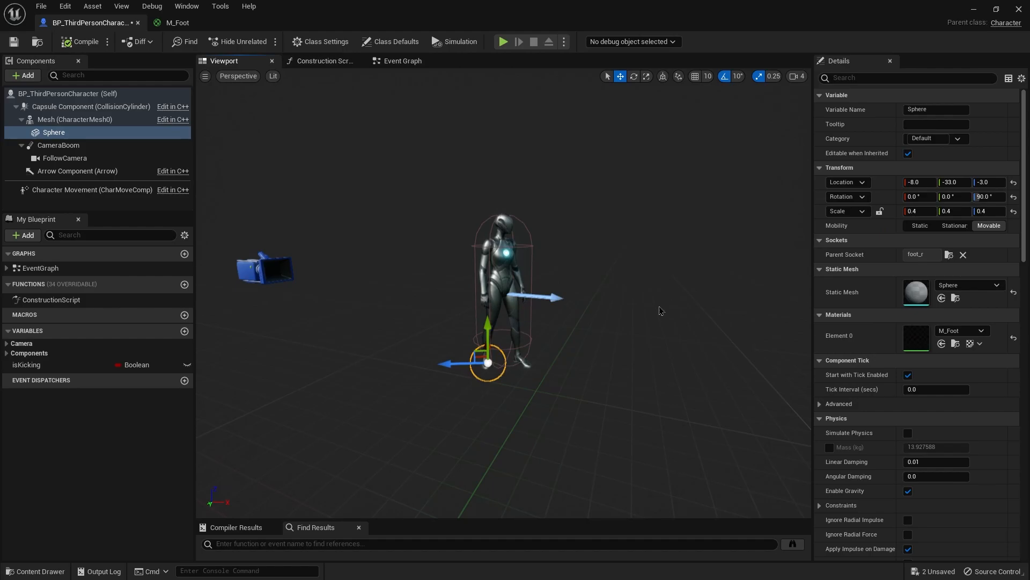
left_click(86, 46)
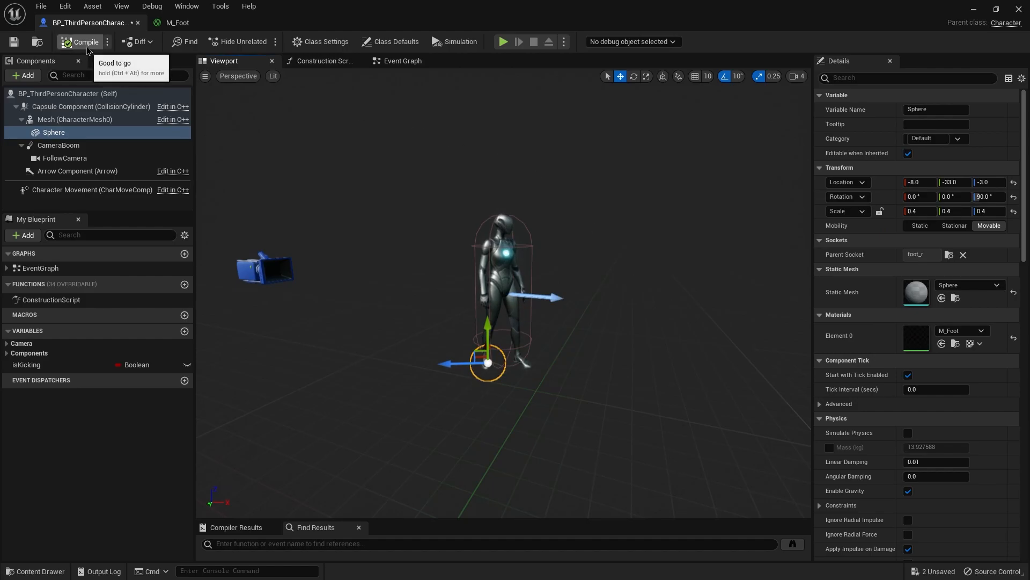
left_click(13, 41)
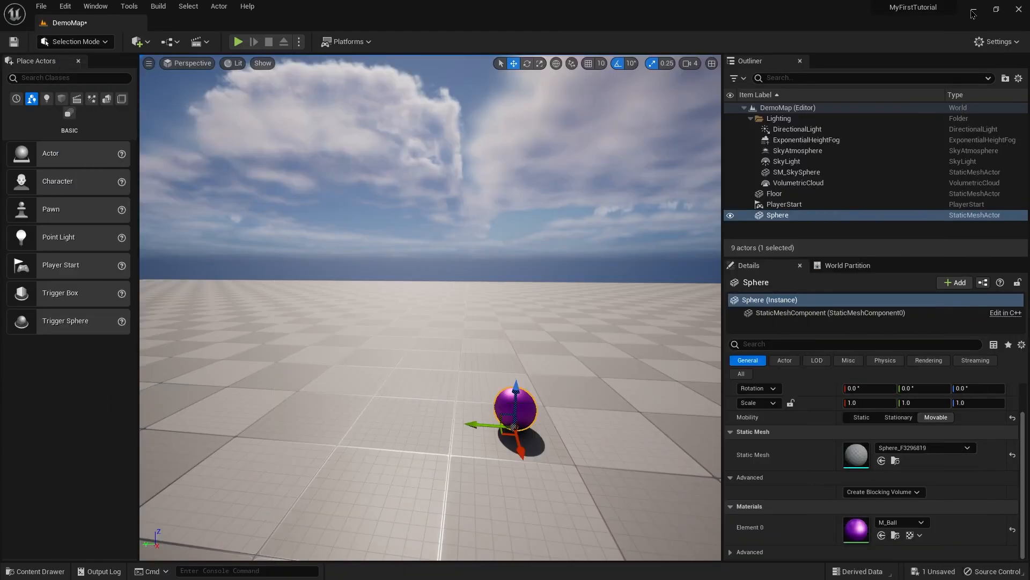
Play-test DemoMap with the transparent foot sphere, running the character into the purple ball to hit it, and end the session.
left_click(973, 10)
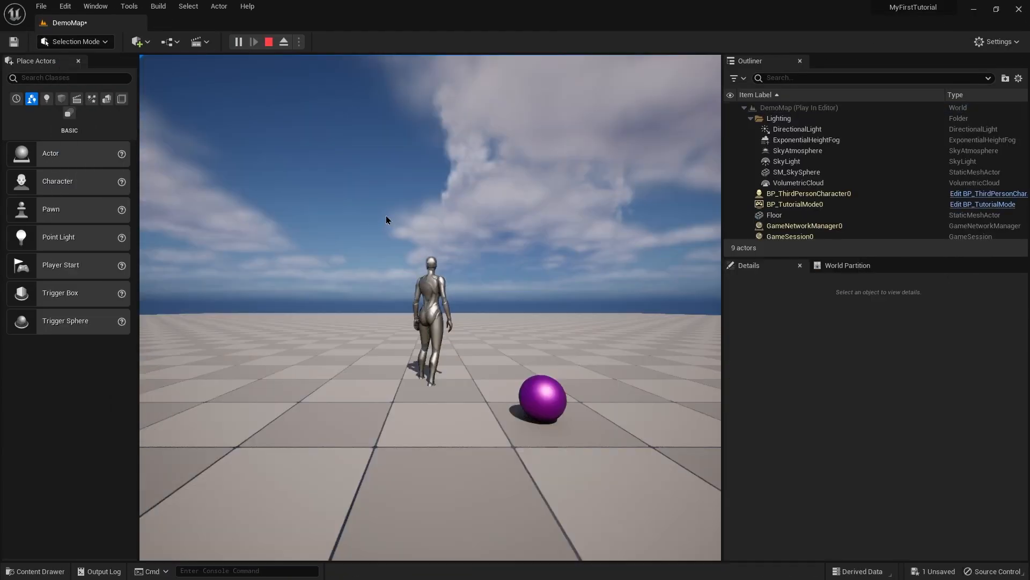
left_click(385, 214)
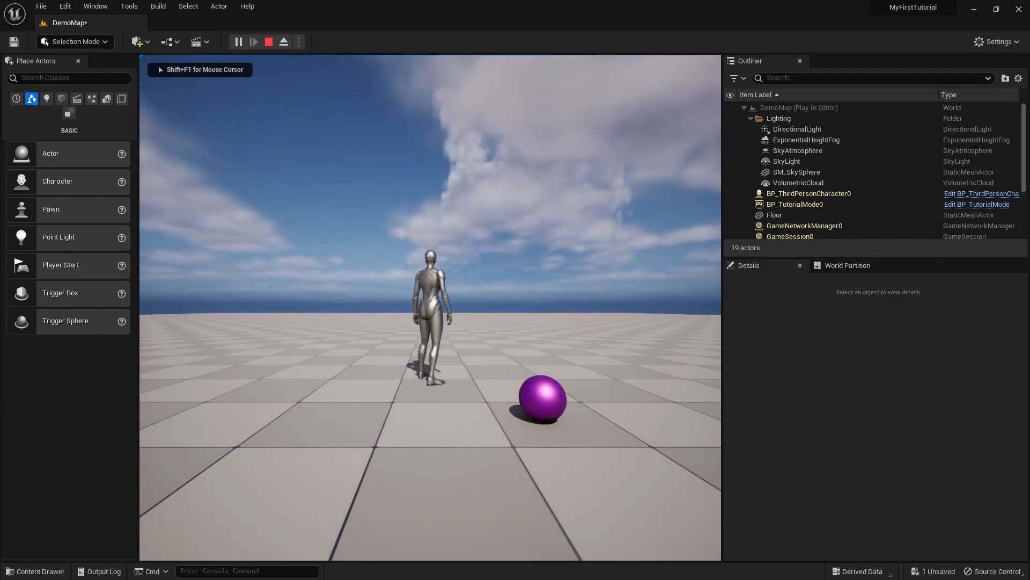
key("a")
key("w")
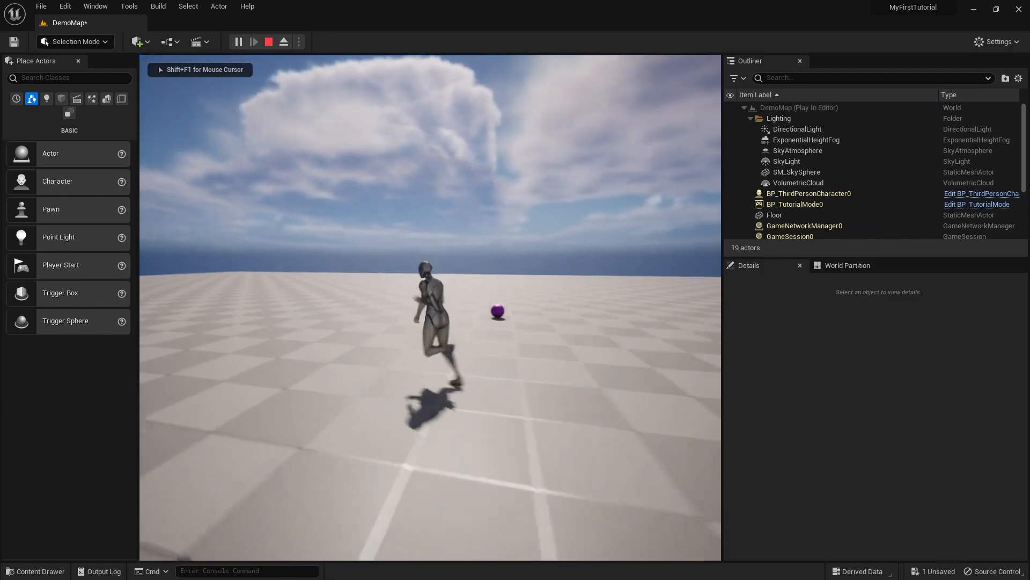
key("d")
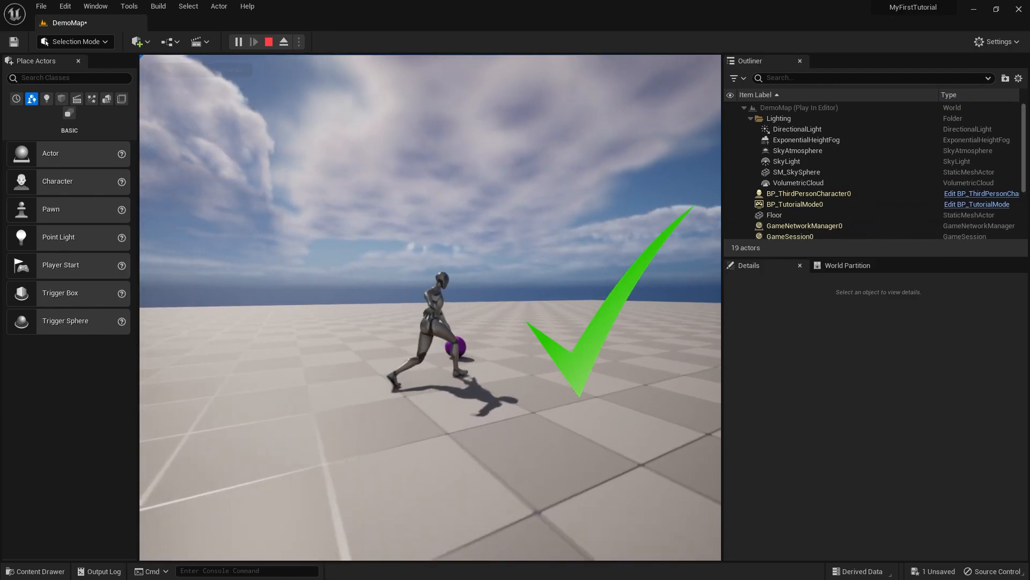
key("a")
key("w")
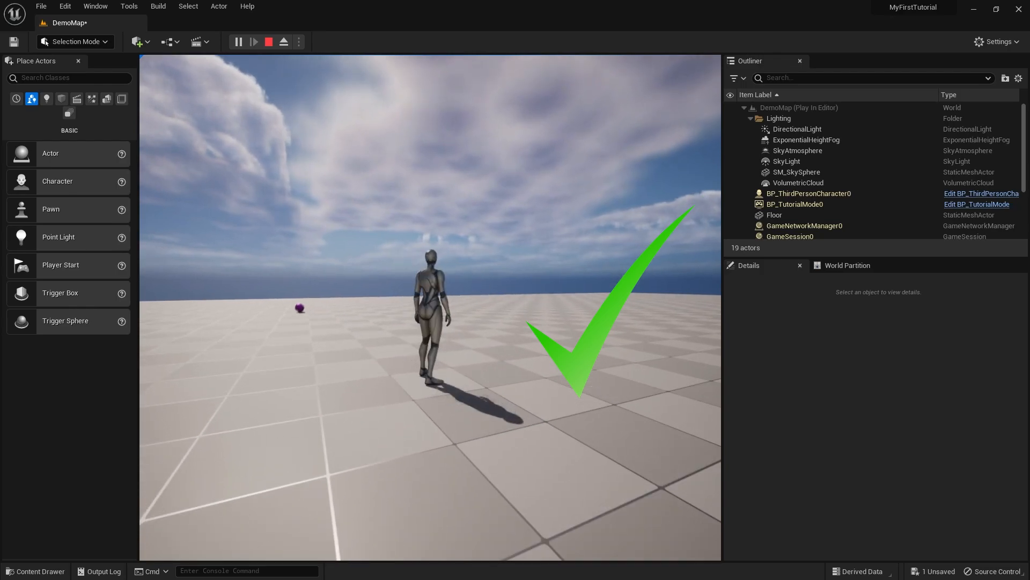
key("Escape")
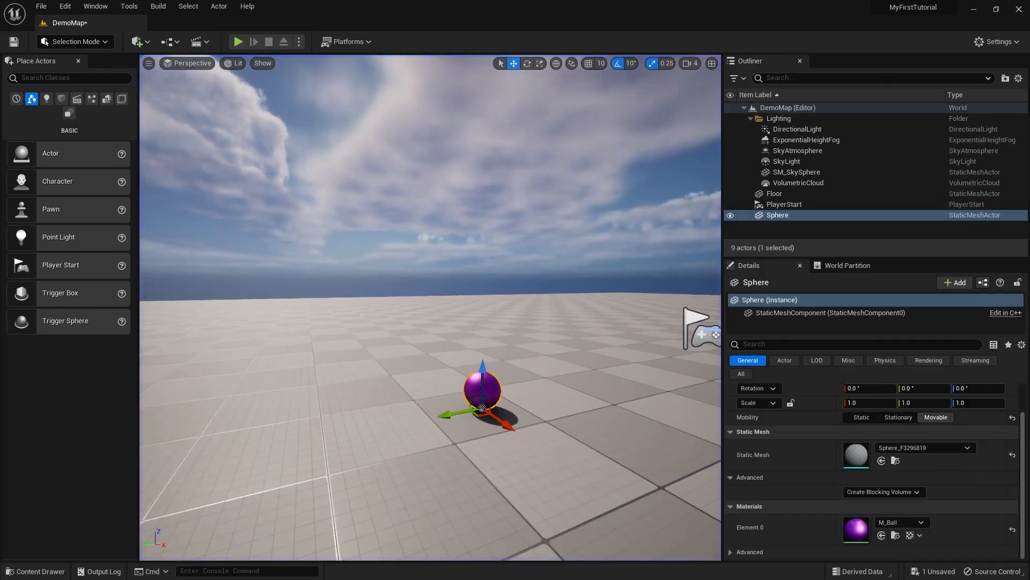